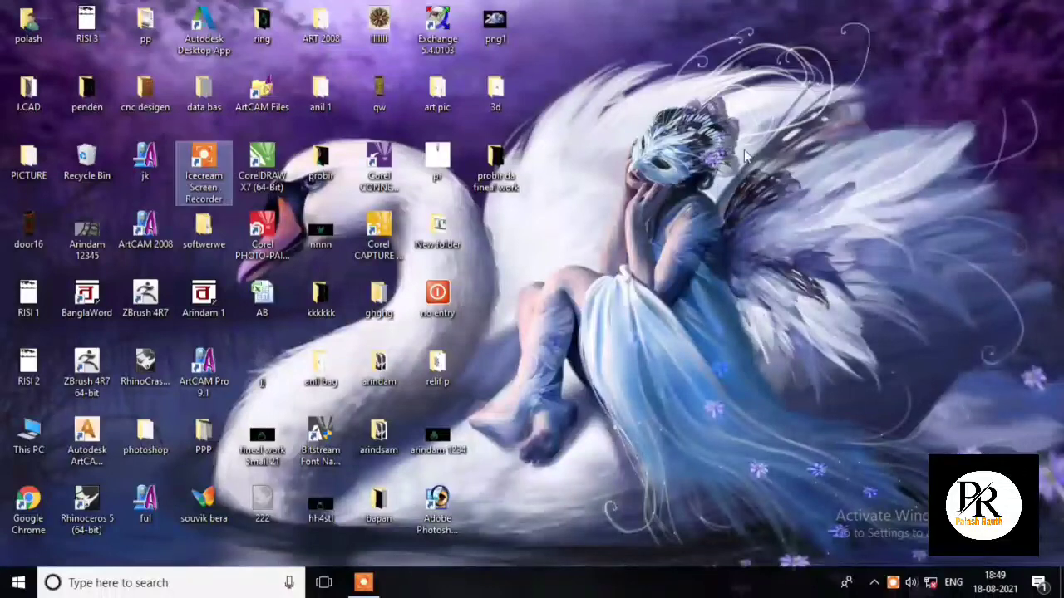
Refresh the Windows desktop several times, then open the taskbar search panel.
right_click(742, 148)
click(812, 197)
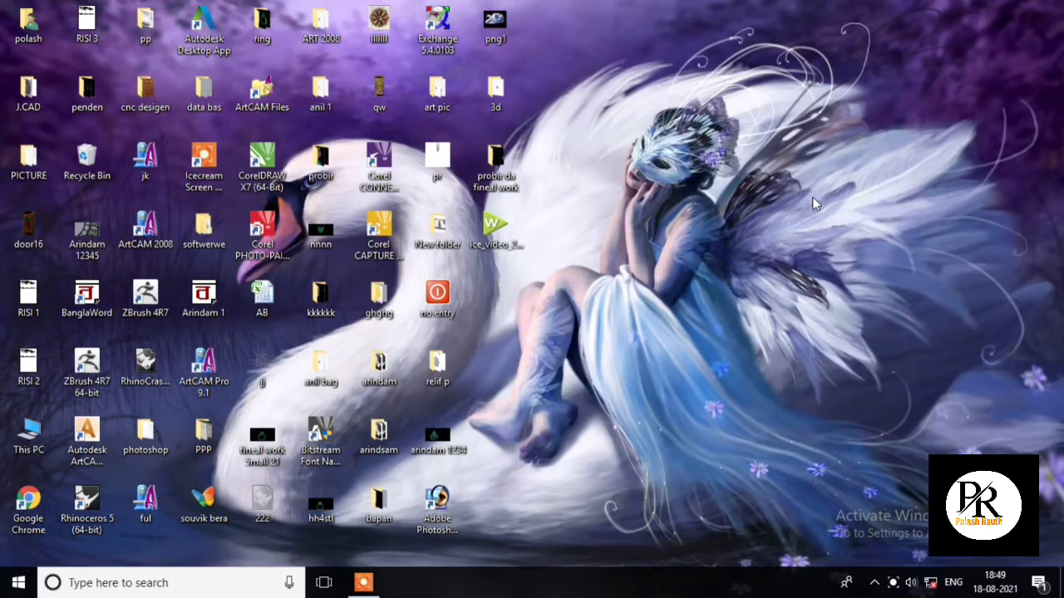
right_click(751, 100)
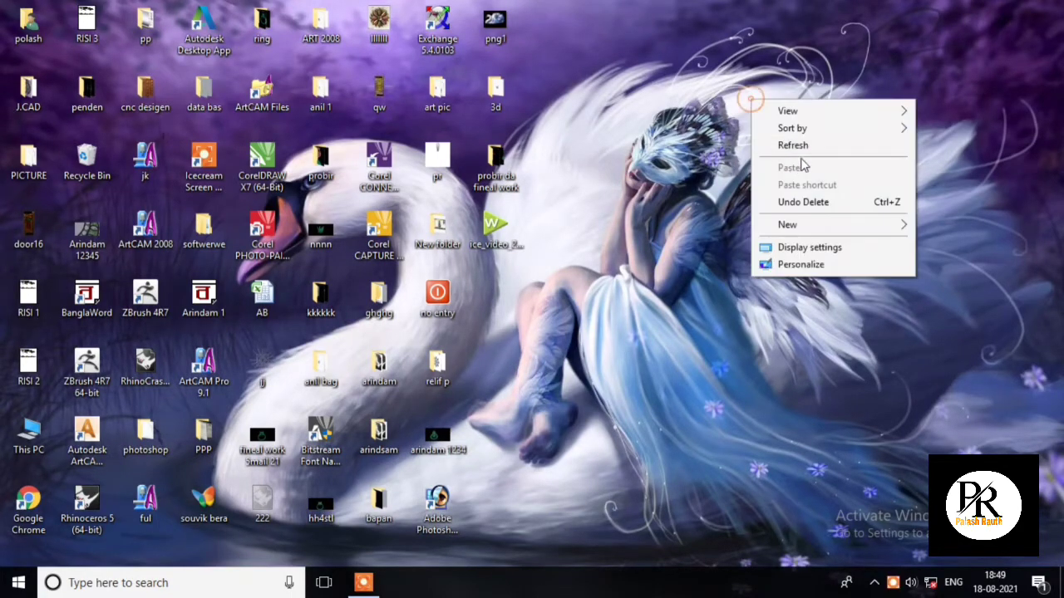
click(806, 146)
right_click(740, 84)
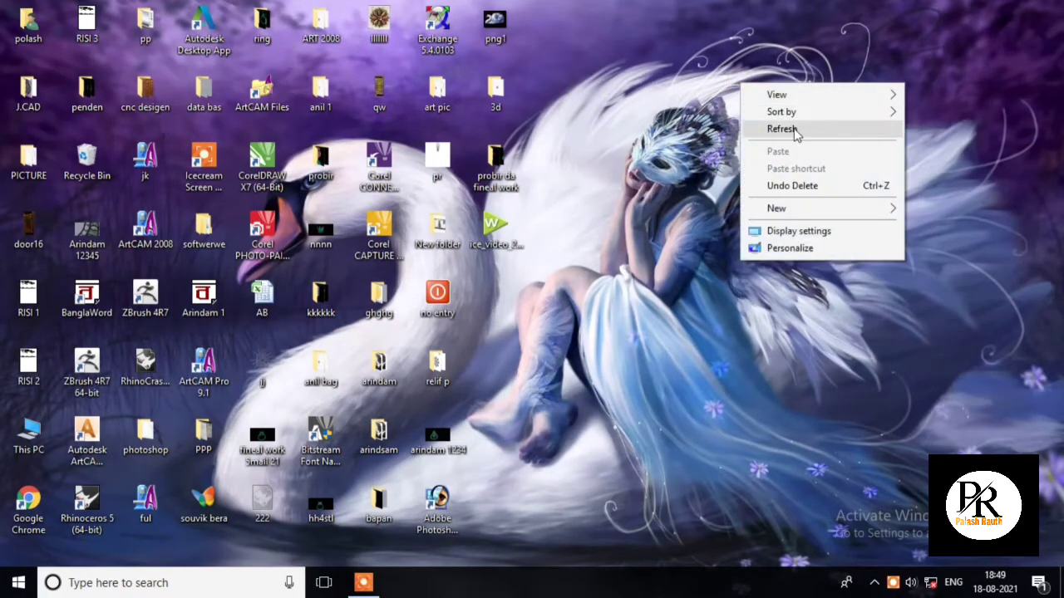
click(794, 135)
right_click(680, 48)
click(754, 110)
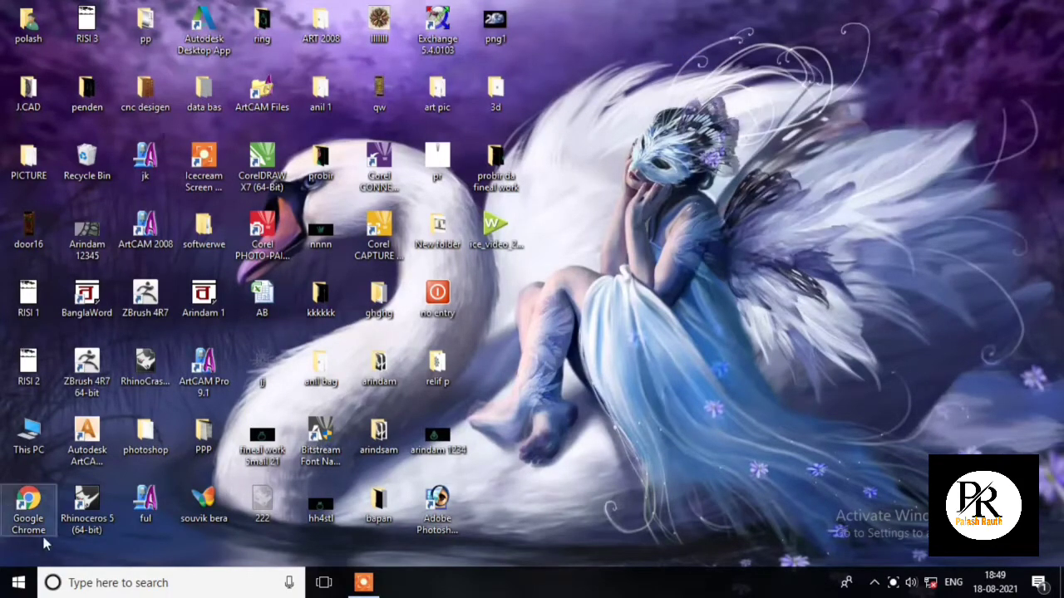
click(139, 579)
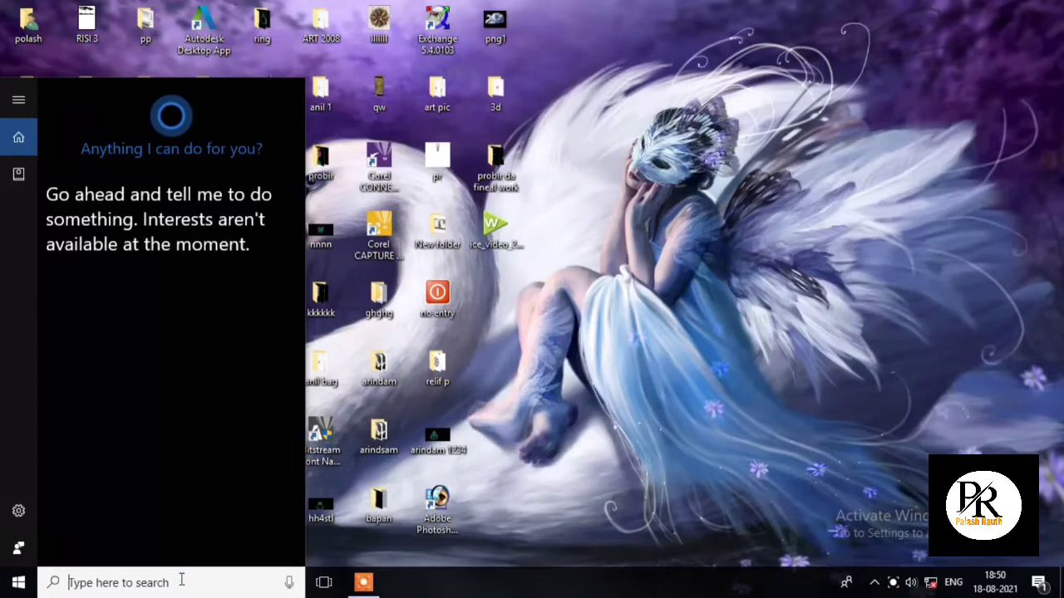
Search 'm' to launch Microsoft Office Word 2007 with a blank document and show the References tab.
text(m)
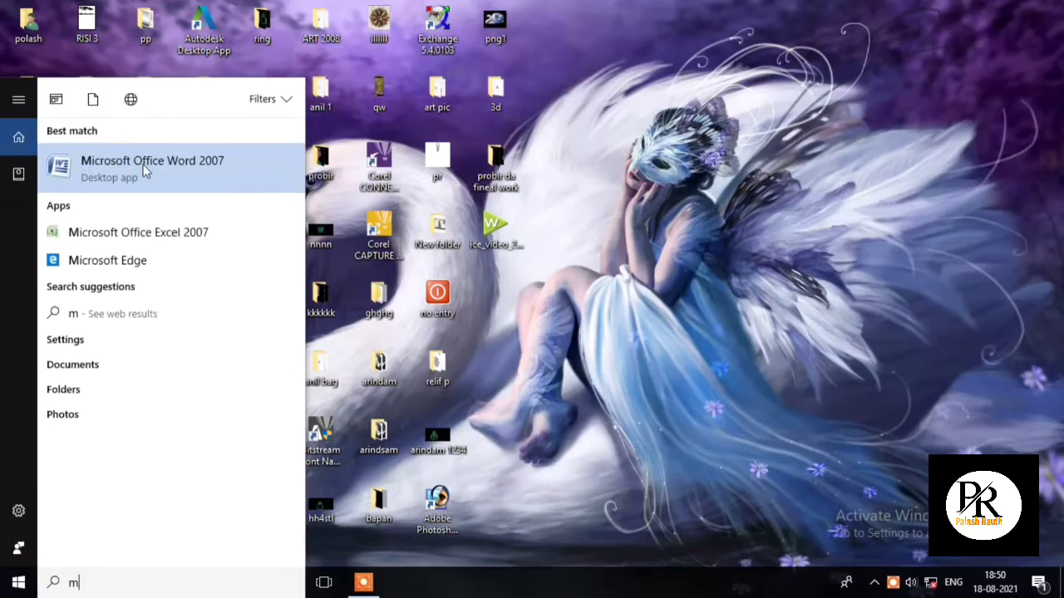
click(145, 169)
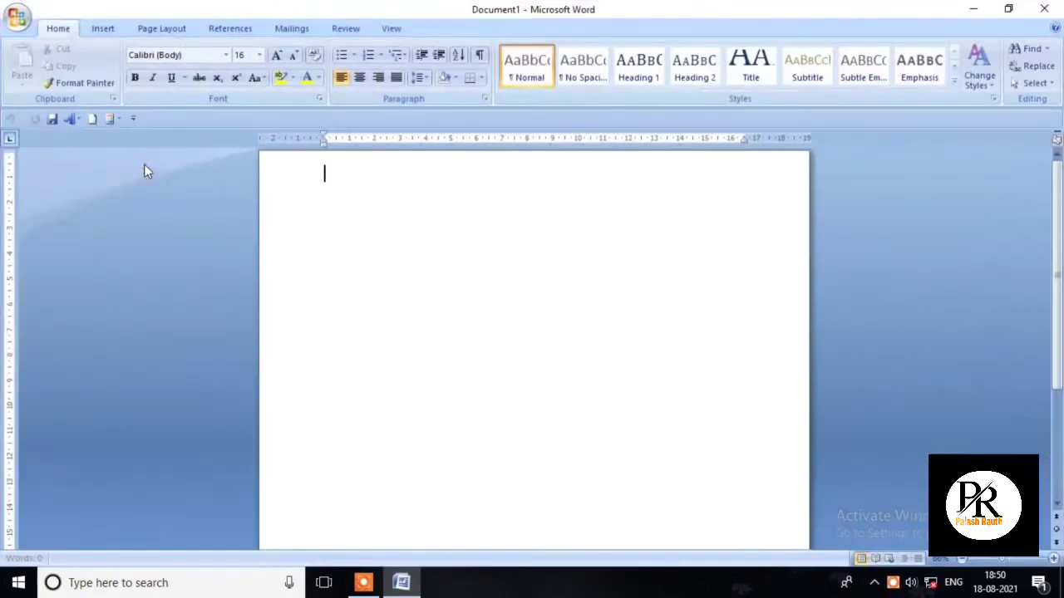
click(112, 32)
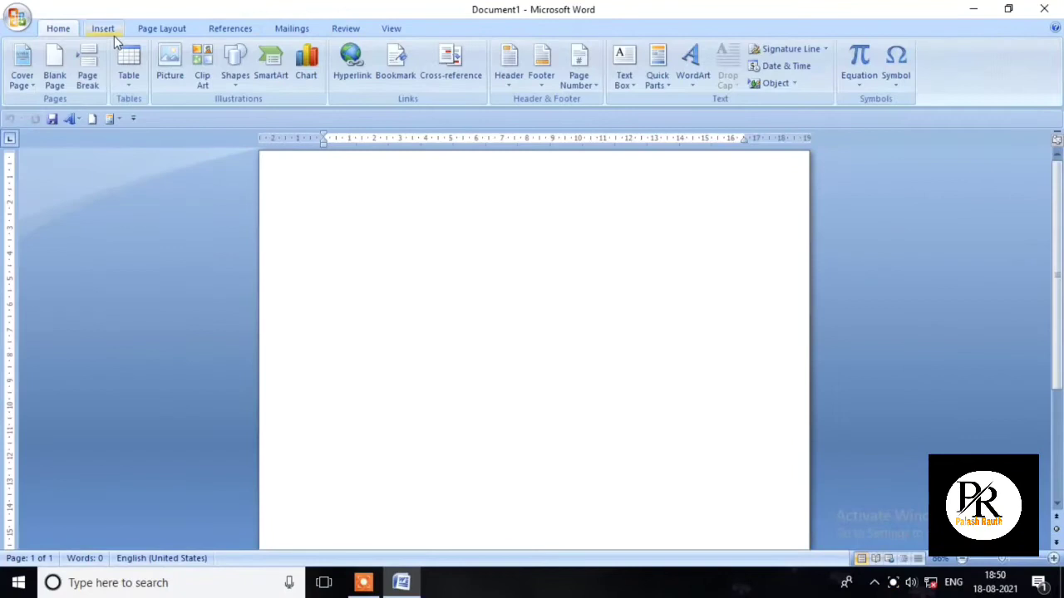
click(162, 28)
click(226, 28)
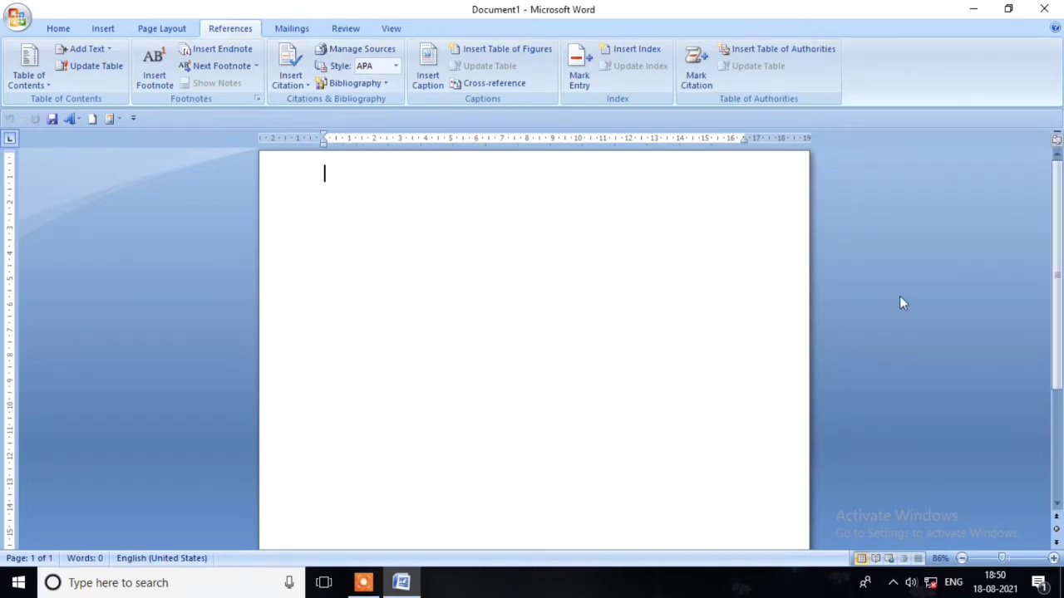
Generate sample text with =rand() and remove the second and third paragraphs.
text(=)
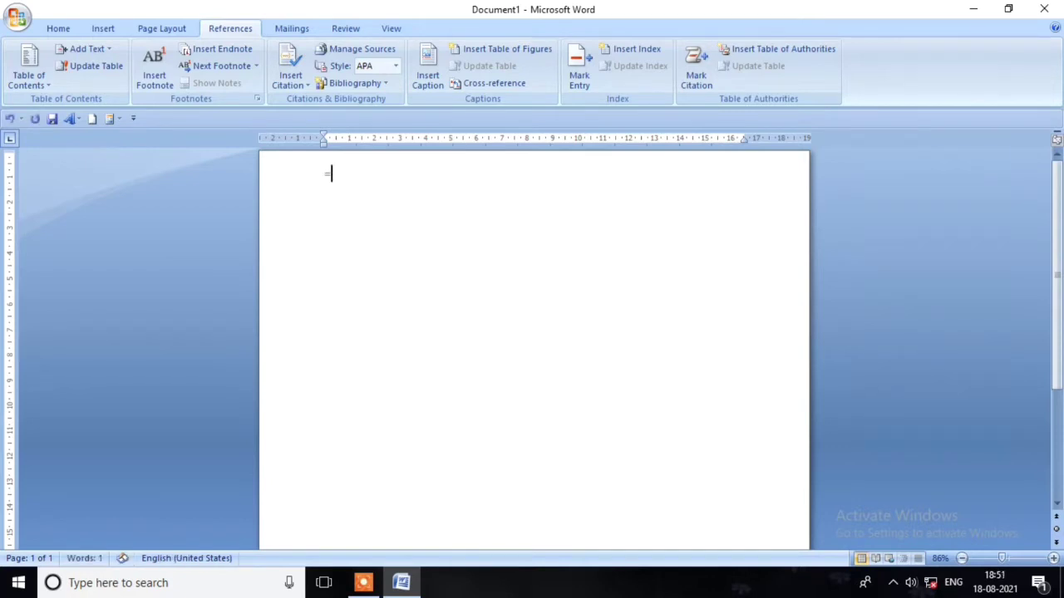
text(ran)
text(d())
key(Return)
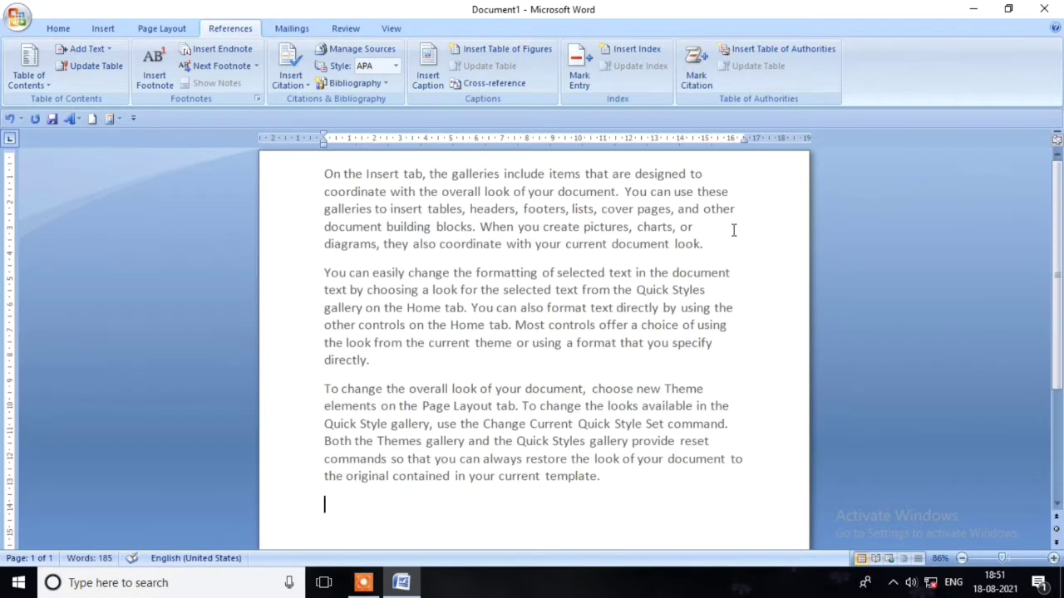
drag(323, 271, 702, 522)
key(ctrl+c)
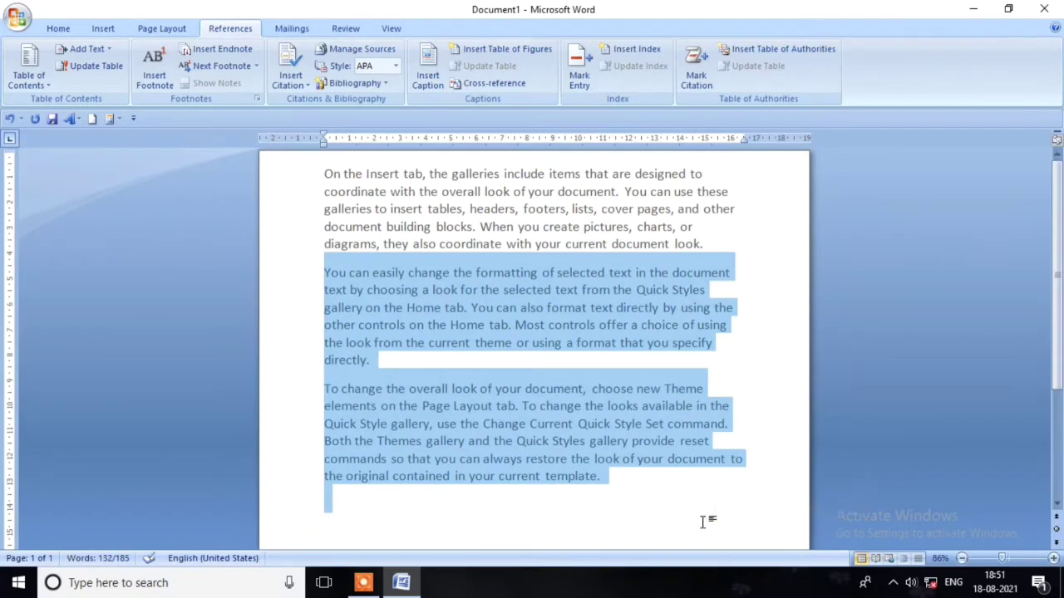
key(Delete)
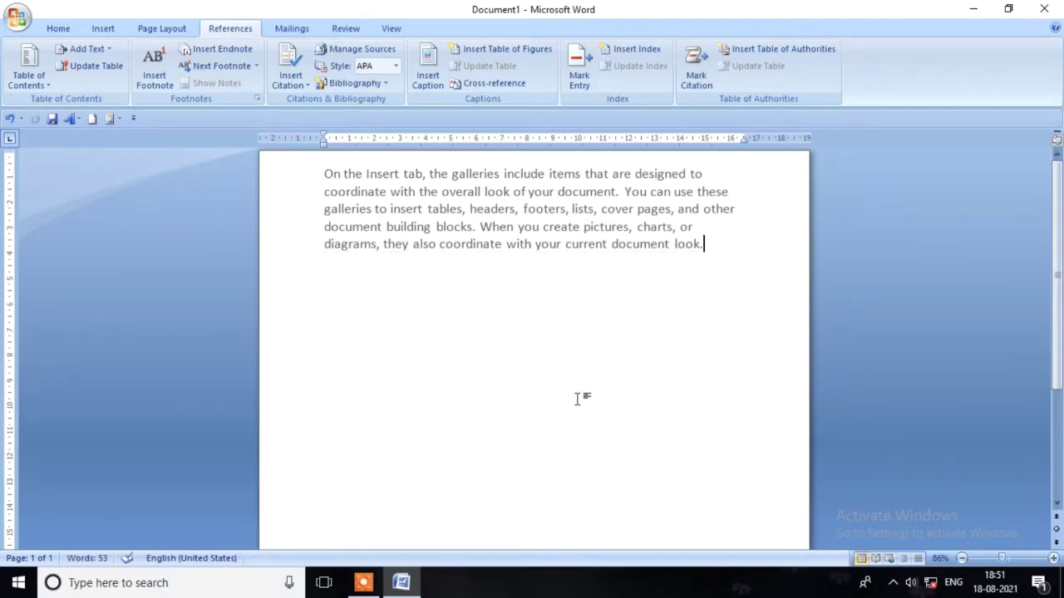
scroll(615, 432, down, 3)
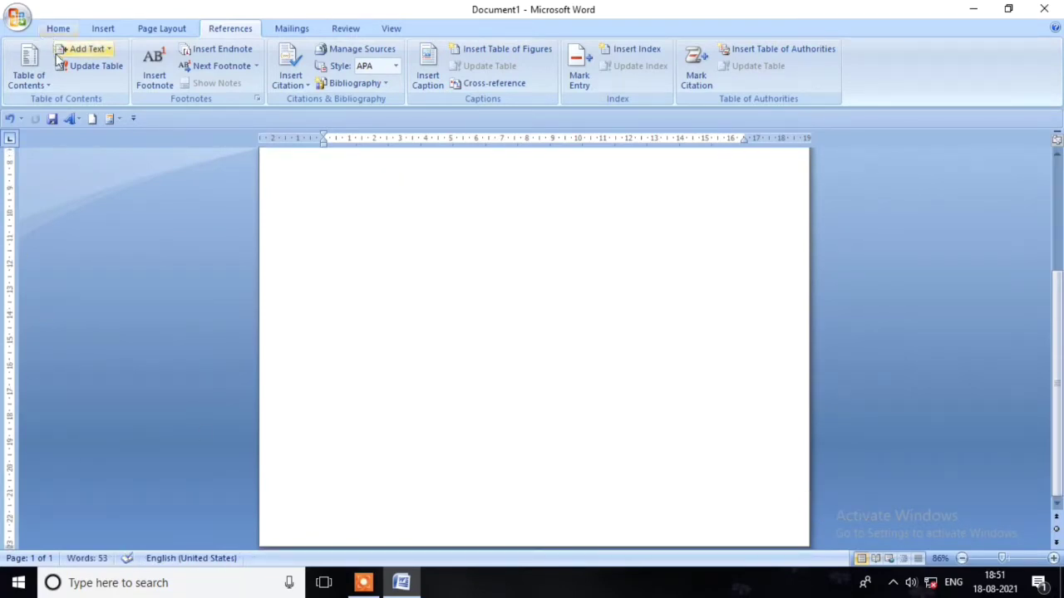
Insert a page break after the first paragraph and paste the two cut paragraphs onto page 2.
click(102, 29)
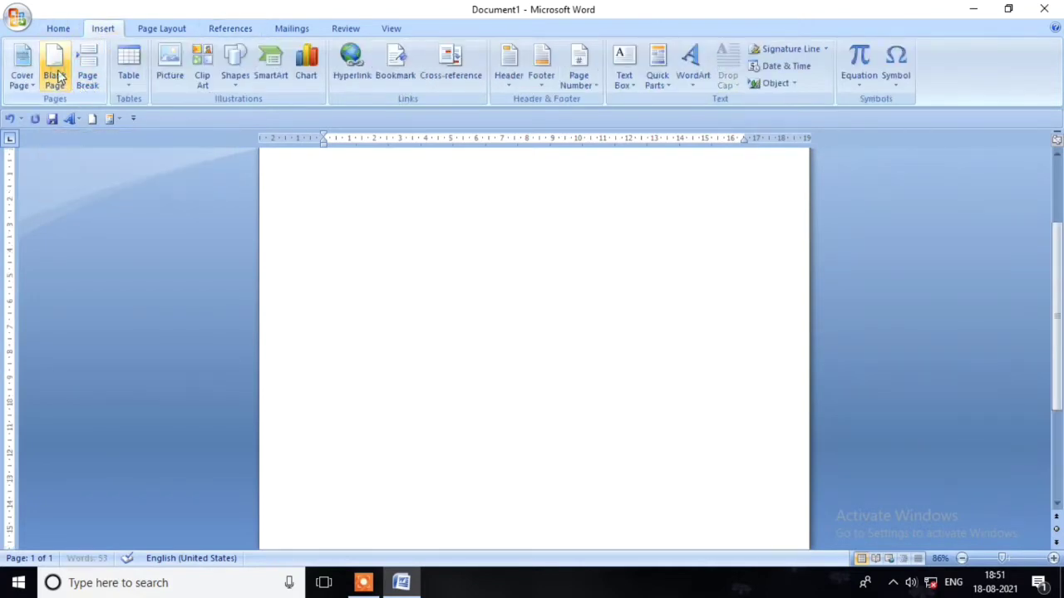
click(86, 75)
scroll(479, 239, down, 1)
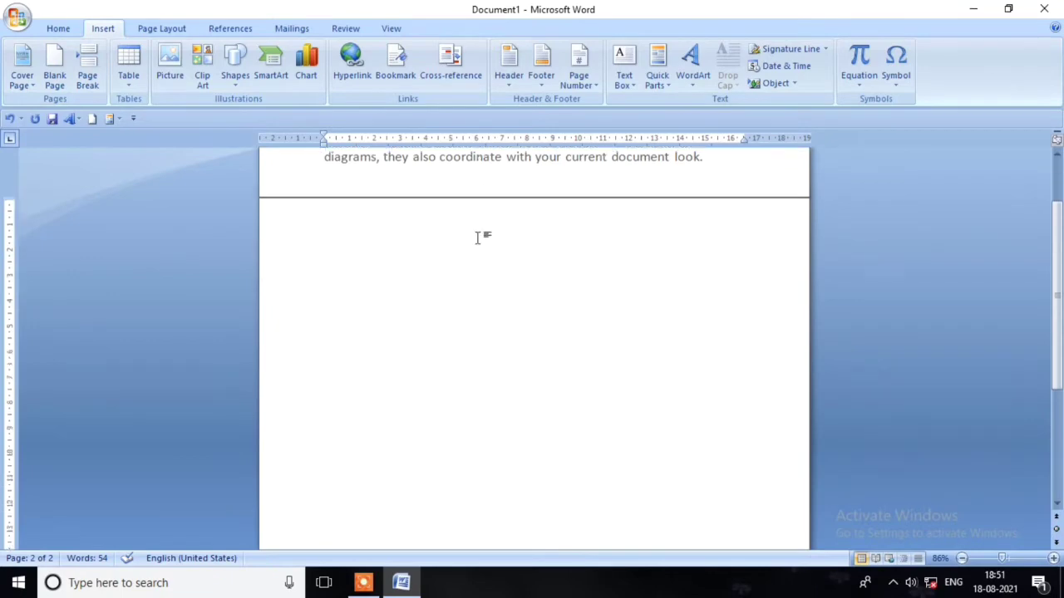
scroll(478, 239, up, 1)
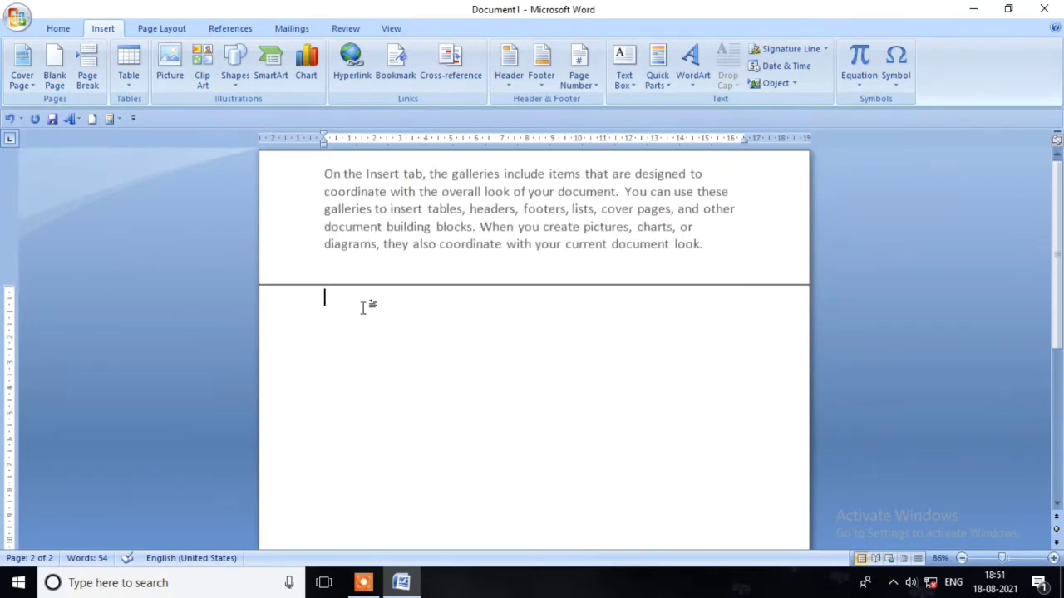
key(ctrl+v)
scroll(477, 333, down, 4)
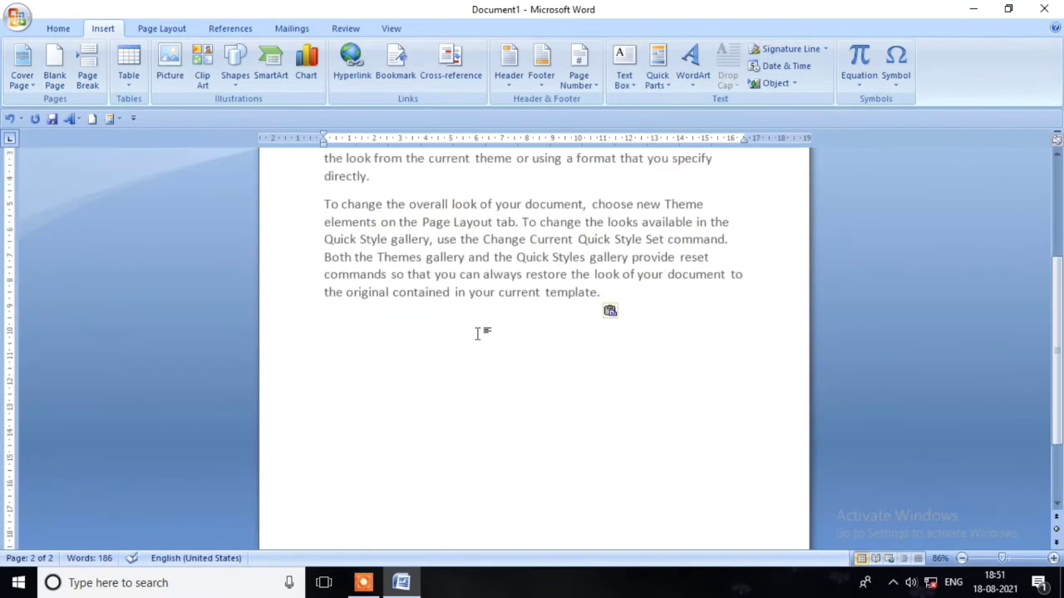
scroll(481, 333, up, 3)
Add an empty line above the 'To change' paragraph to space the two paragraphs apart.
click(320, 332)
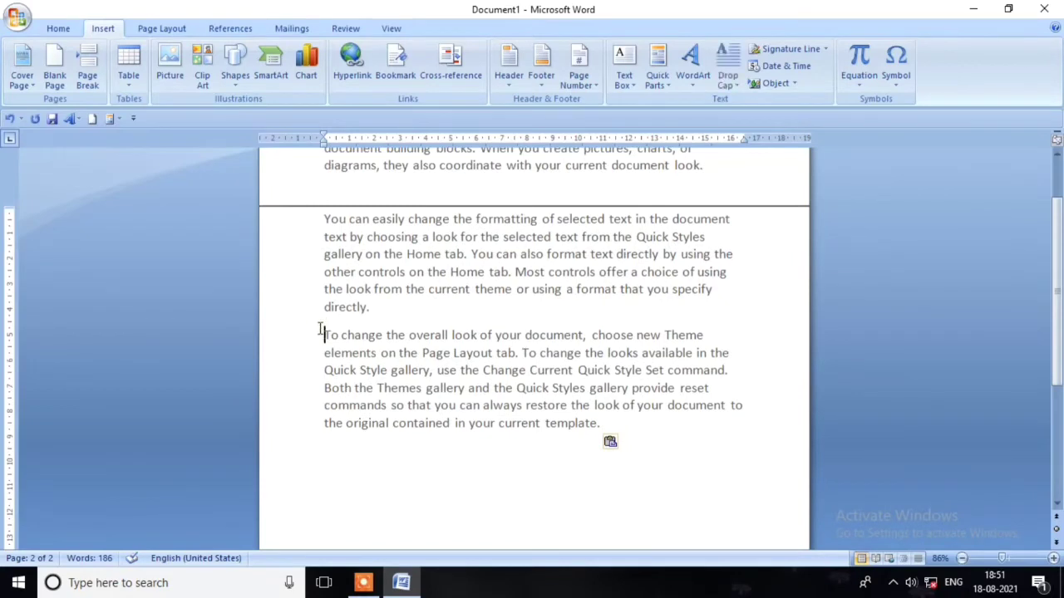
key(Return)
drag(317, 352, 610, 518)
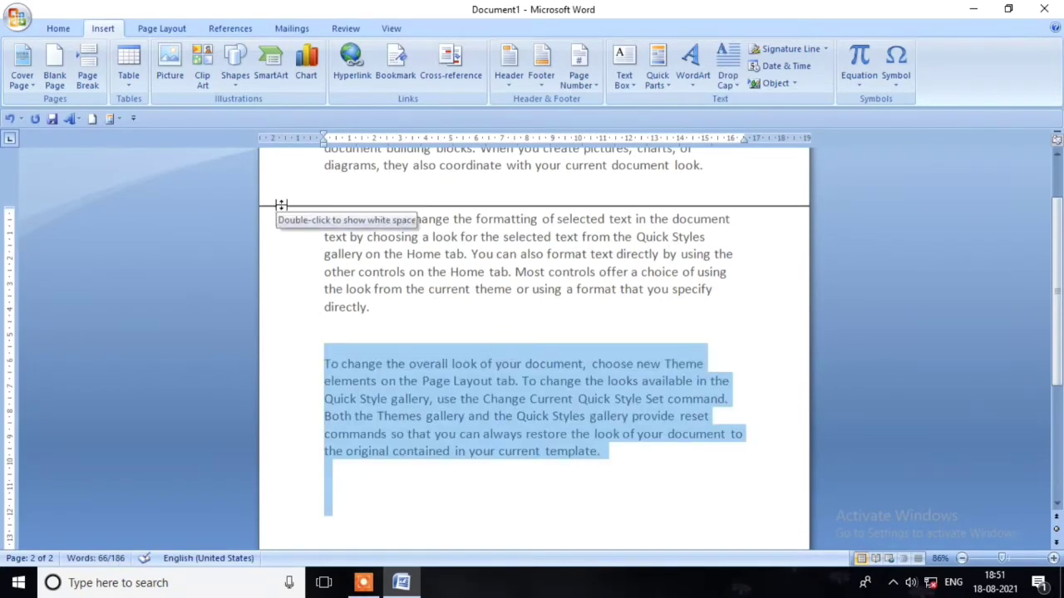
click(679, 482)
scroll(610, 316, up, 2)
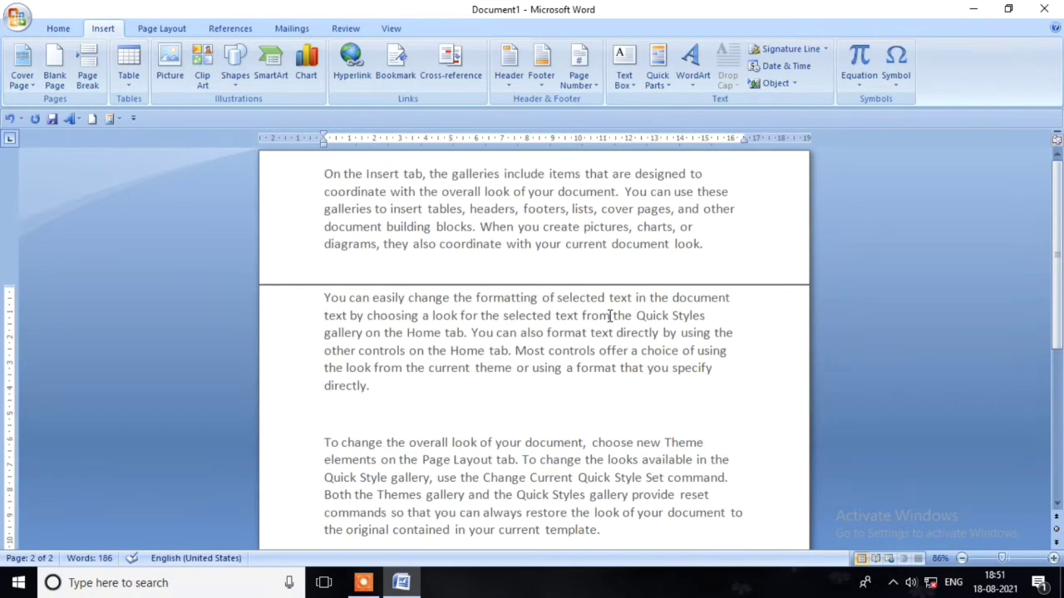
scroll(610, 315, down, 3)
Add a blank page at the end of the document.
click(609, 409)
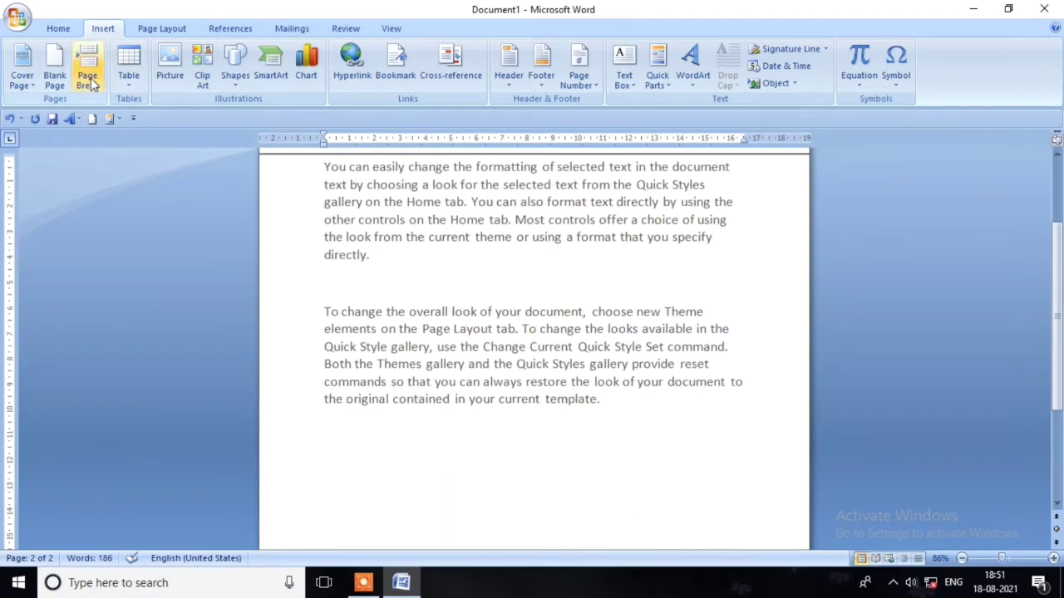
click(60, 75)
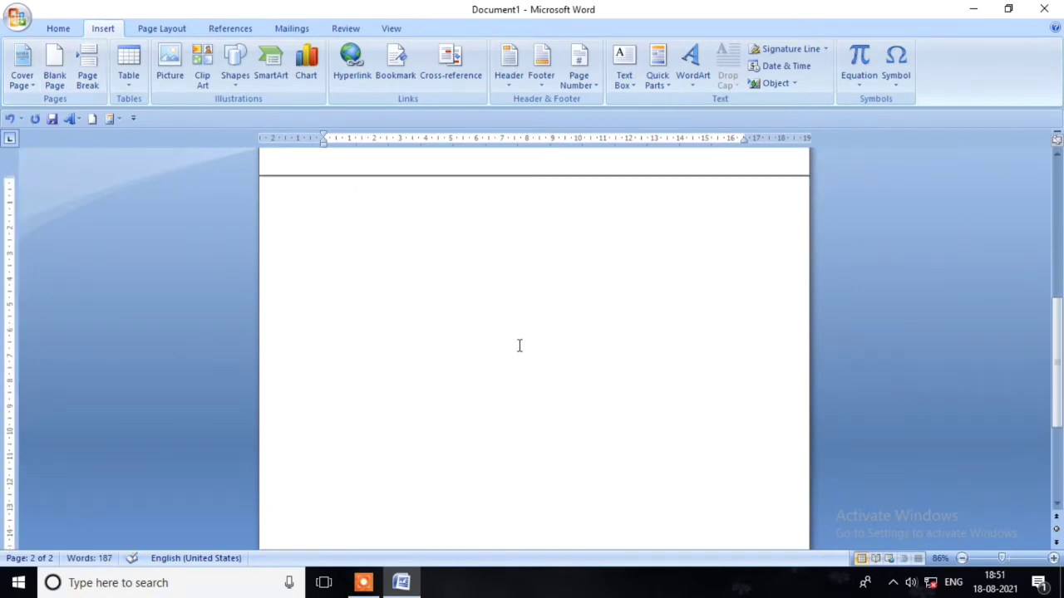
scroll(519, 346, up, 5)
scroll(543, 324, down, 3)
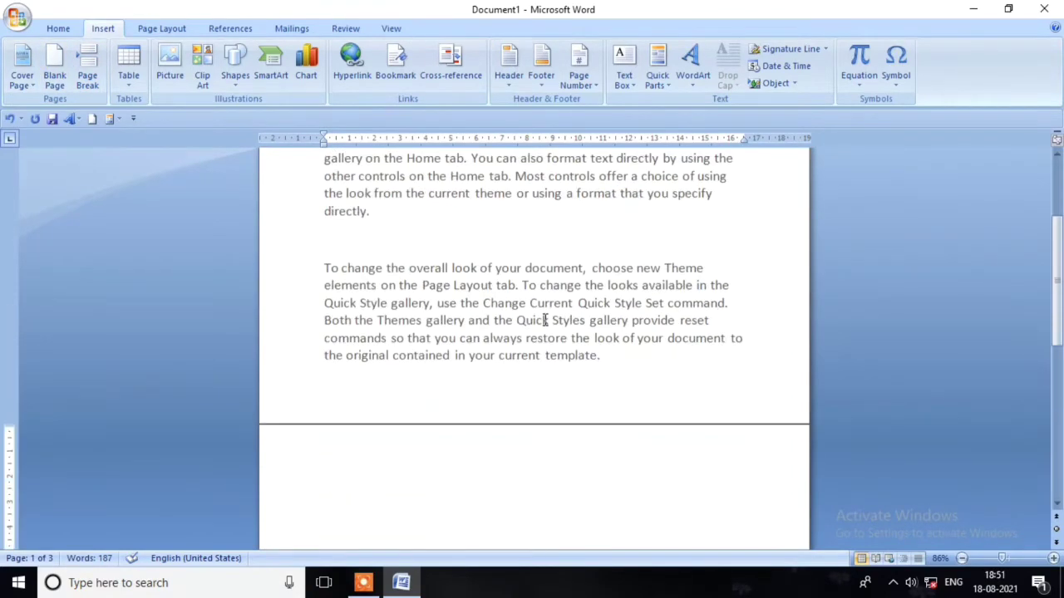
scroll(543, 347, down, 4)
scroll(544, 347, up, 4)
scroll(539, 328, up, 3)
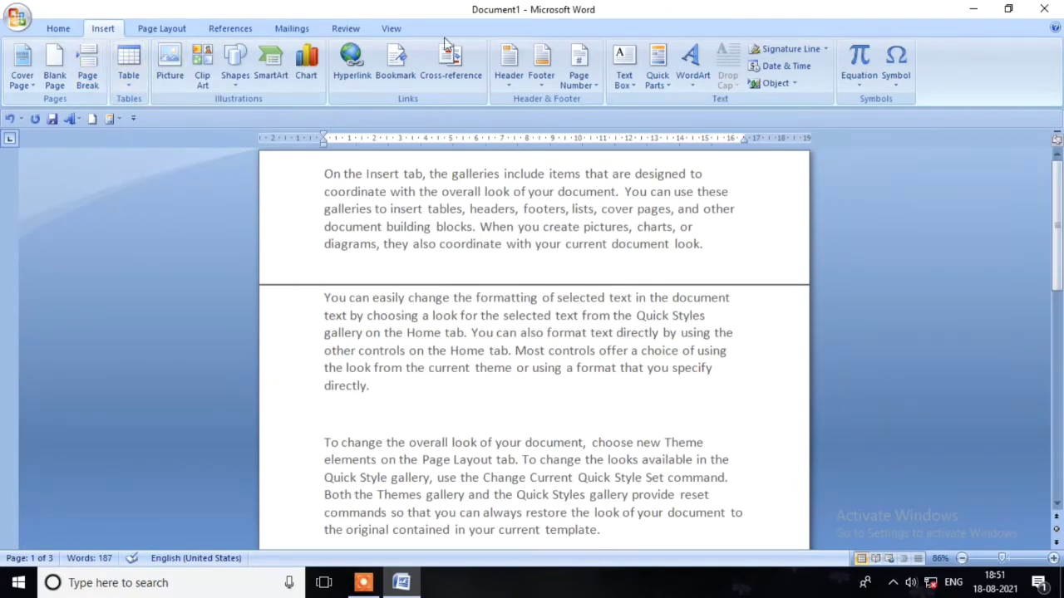
Start a new Book source from Insert Citation and enter its author.
click(233, 29)
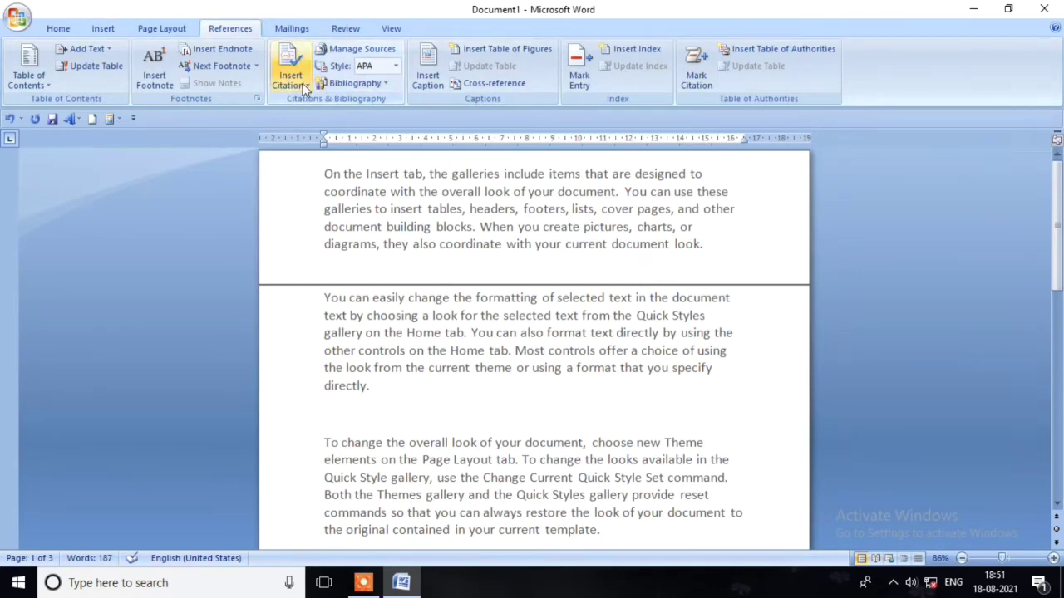
click(301, 83)
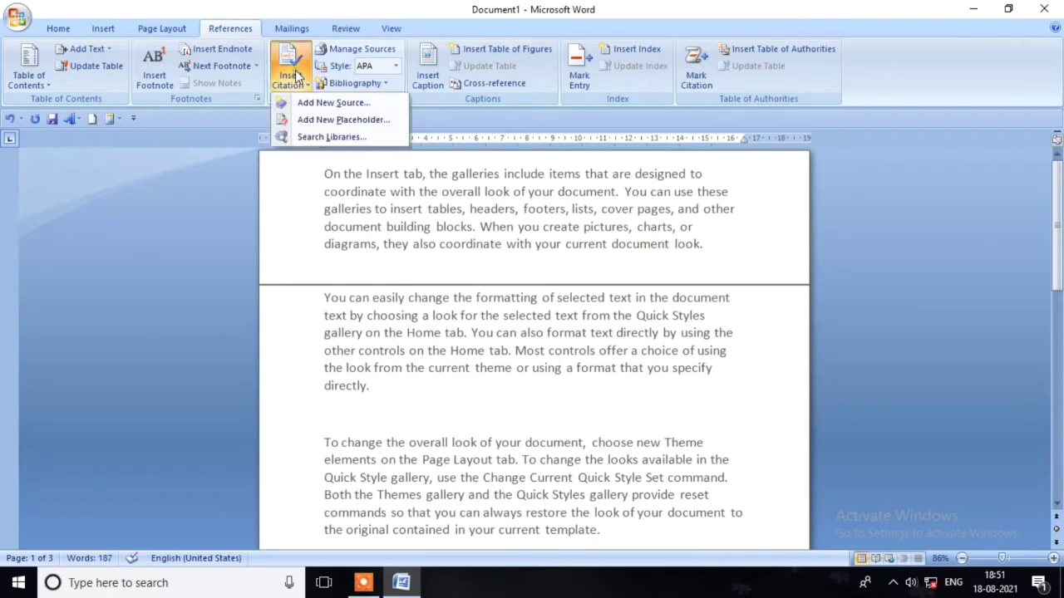
click(324, 102)
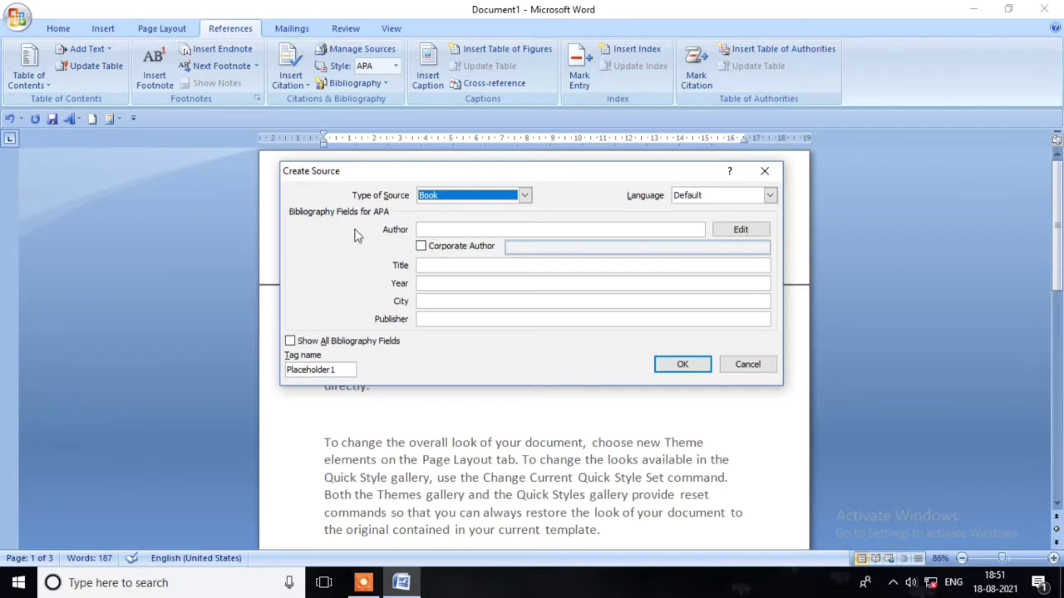
click(432, 229)
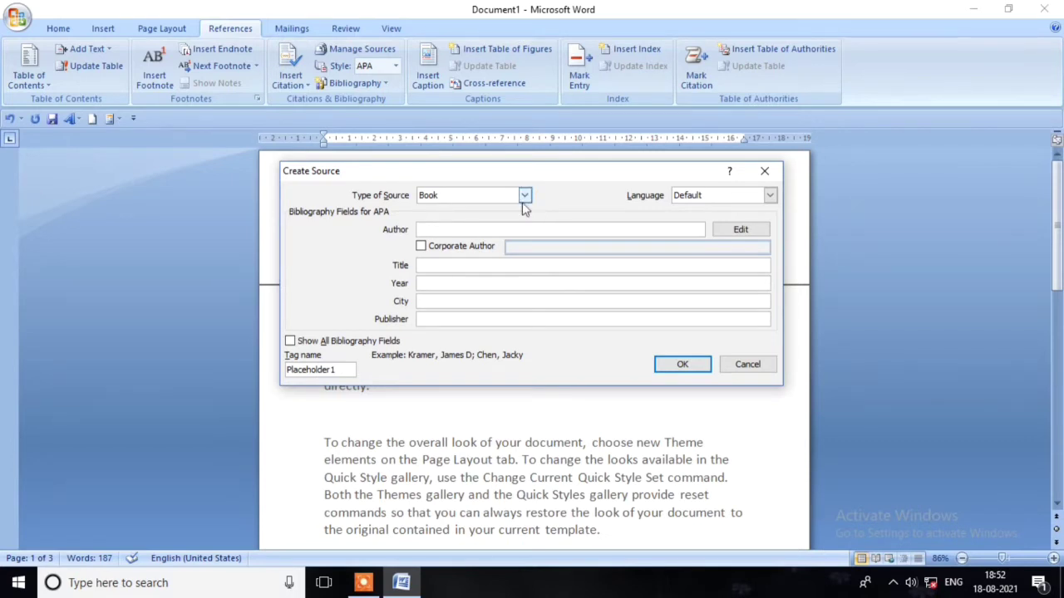
text(j)
key(BackSpace)
key(BackSpace)
text(r)
text(p)
Give the source title 'computer', year 2000, city 'kolkata' and a publisher, then save it.
click(442, 266)
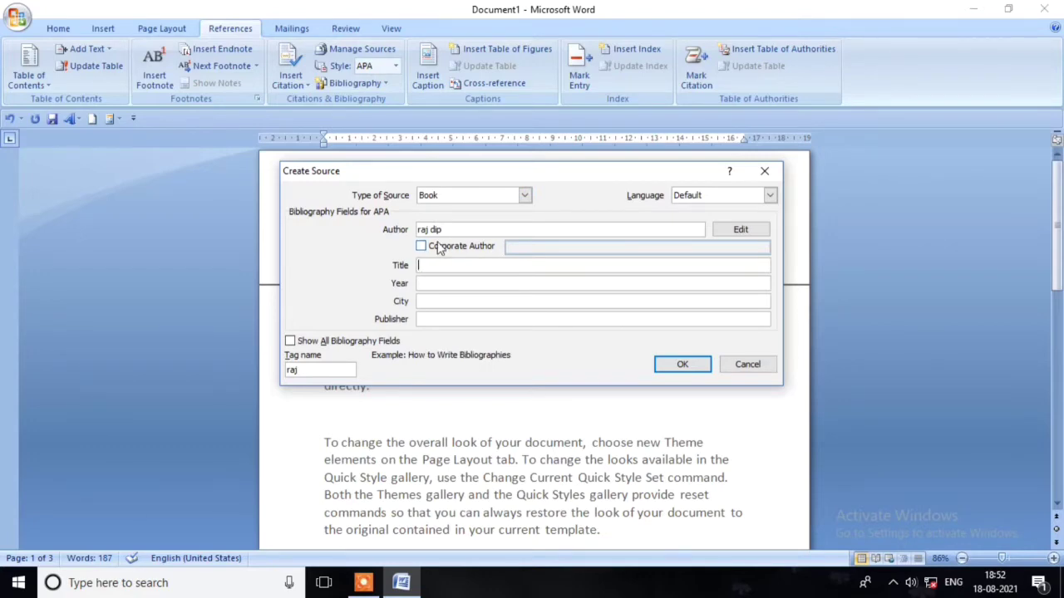
text(c)
key(BackSpace)
click(448, 284)
text(2000)
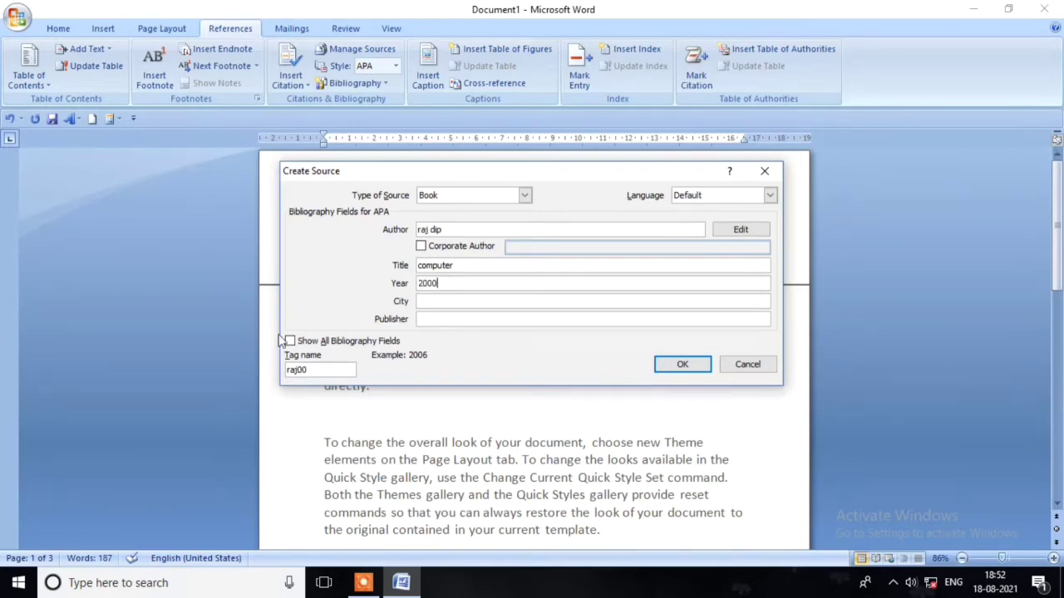
click(446, 301)
text(kolkata)
click(459, 318)
text(rr)
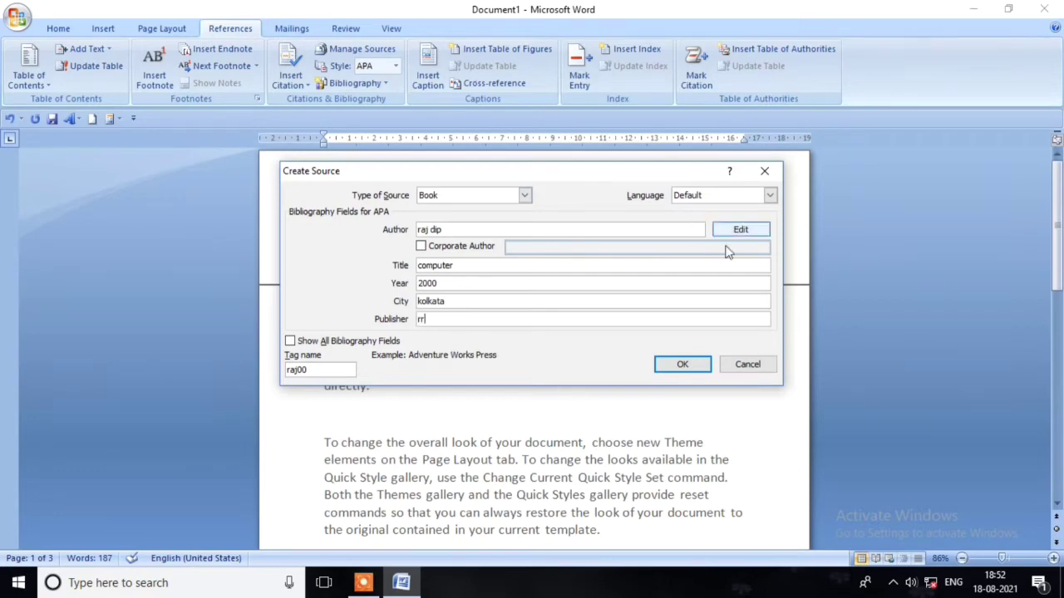
click(682, 364)
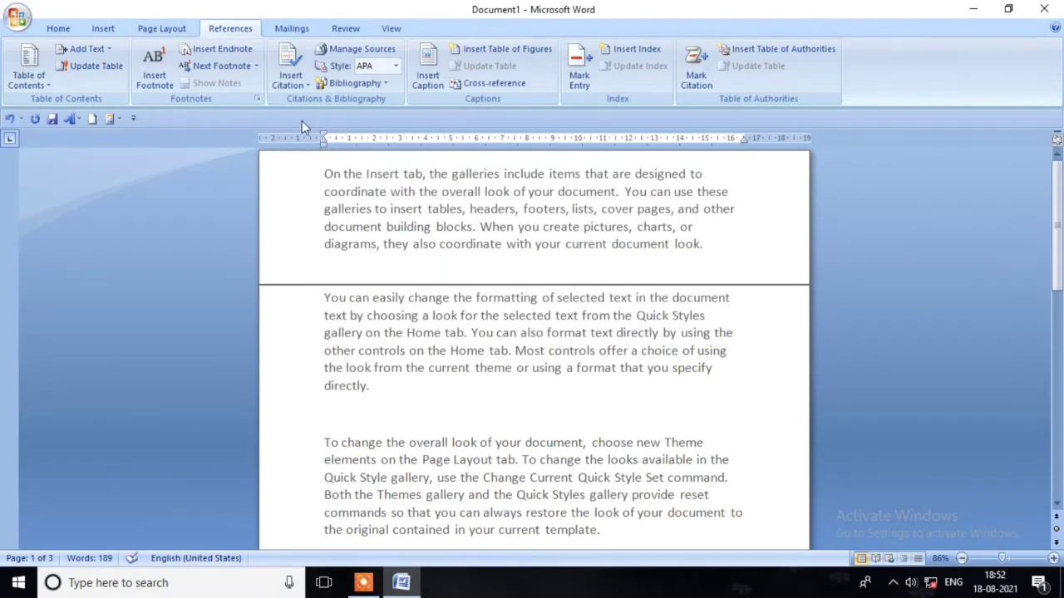
Add a second Book source titled 'history', year 1989, city 'raj pur', with author and publisher.
click(291, 79)
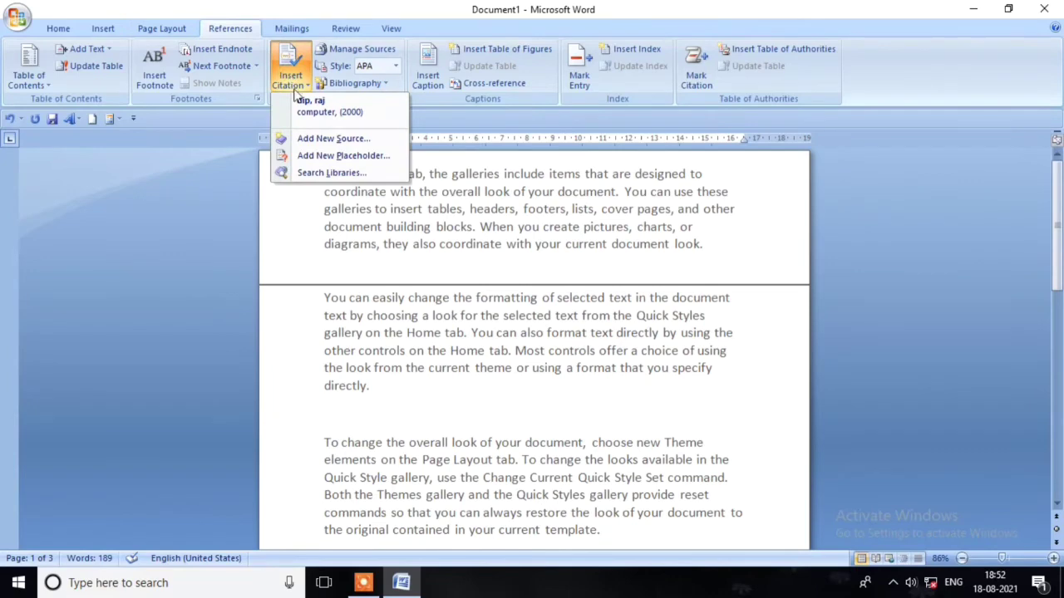
click(333, 138)
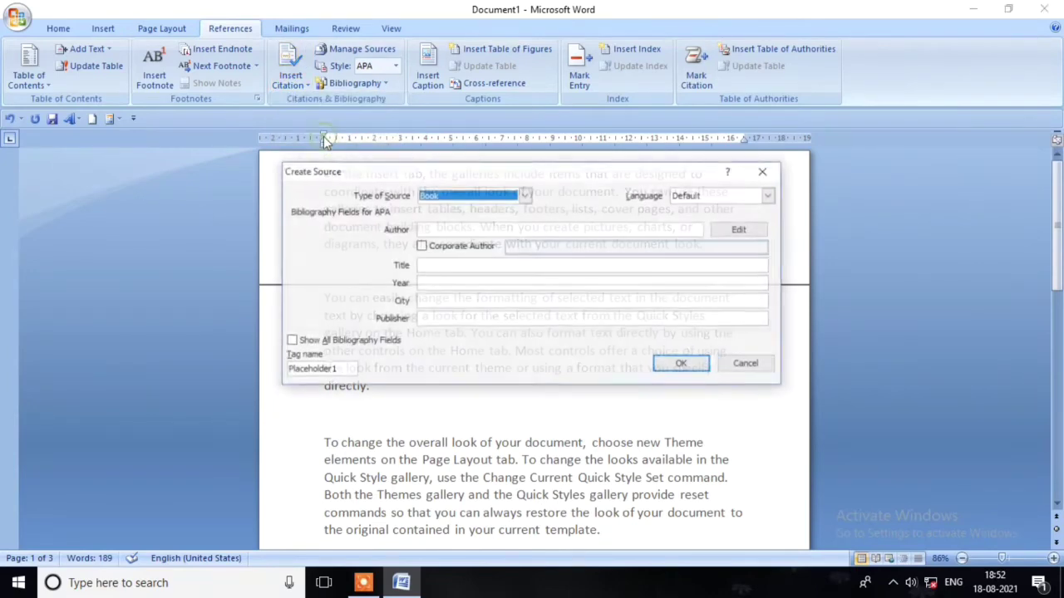
click(452, 230)
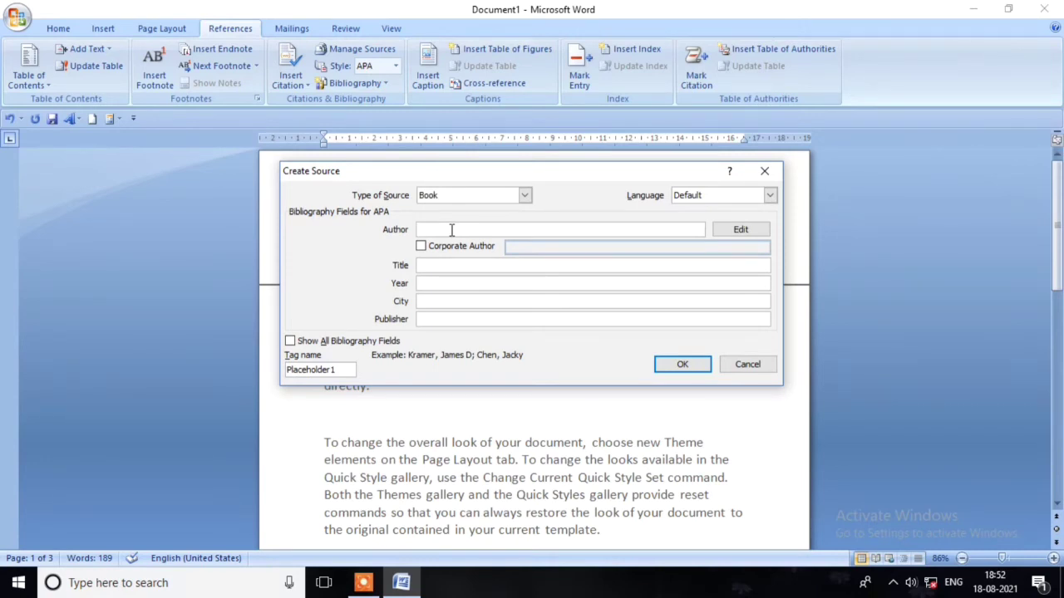
text(amar)
click(469, 264)
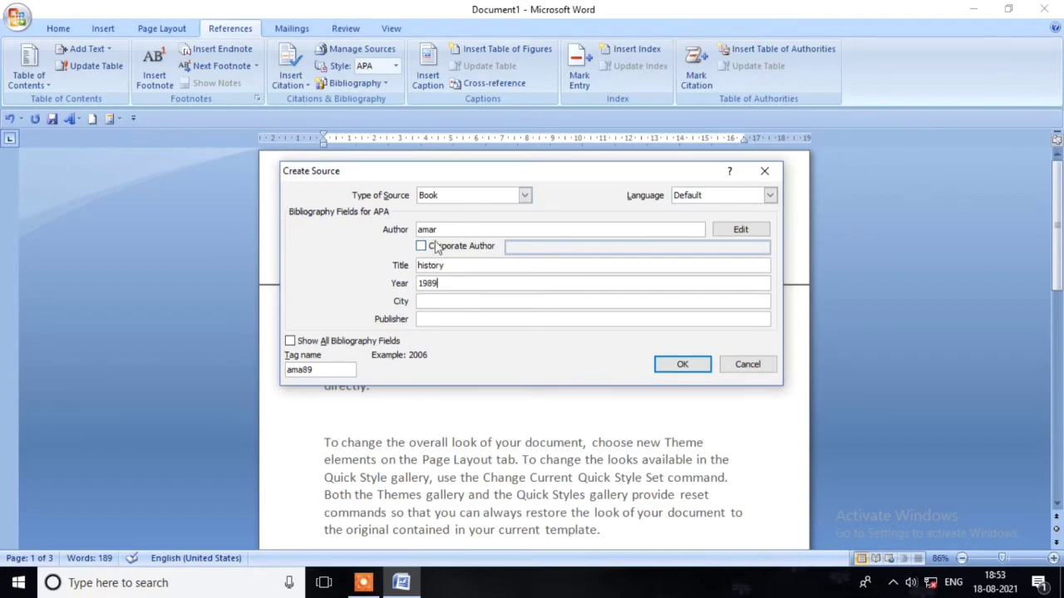
click(439, 301)
click(440, 322)
text(ww)
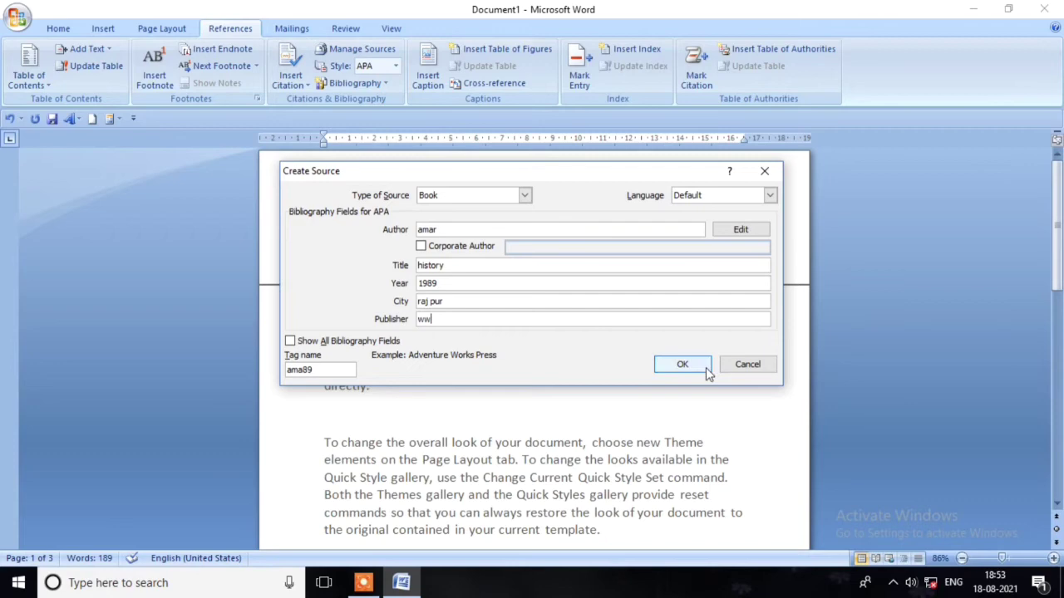
click(708, 366)
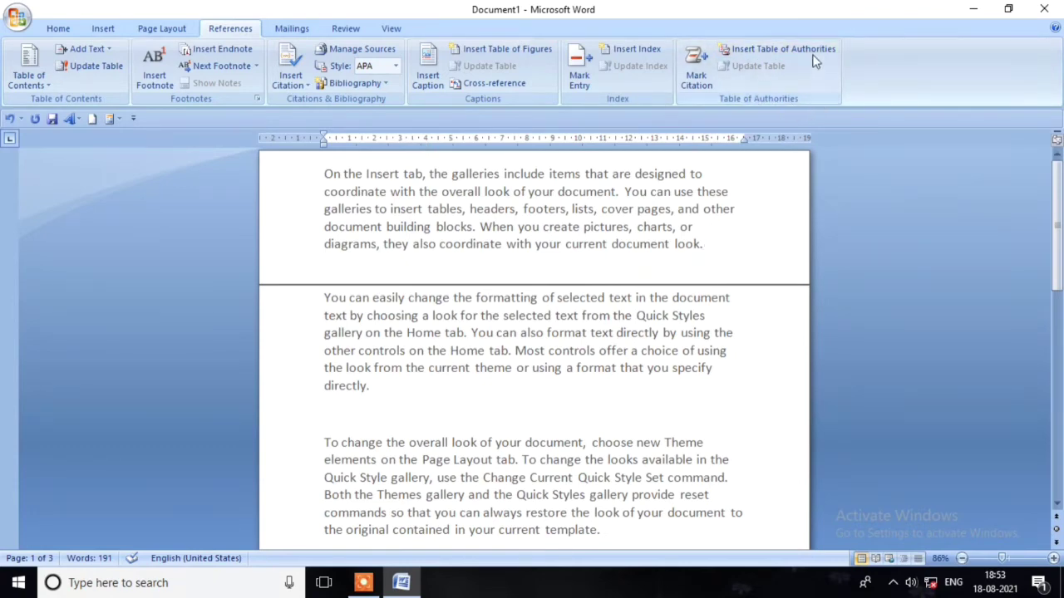
click(711, 245)
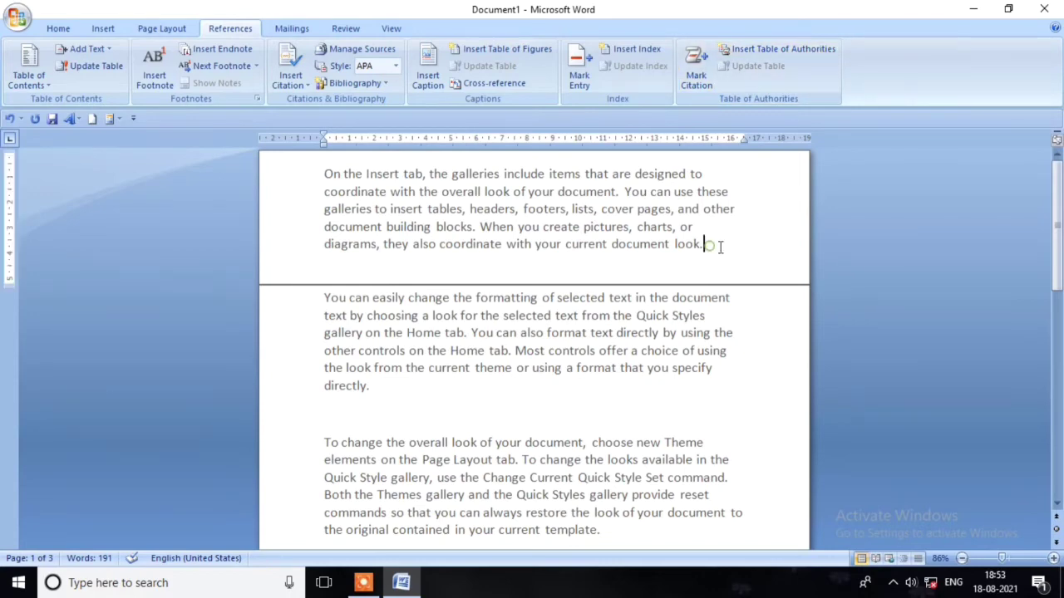
click(295, 84)
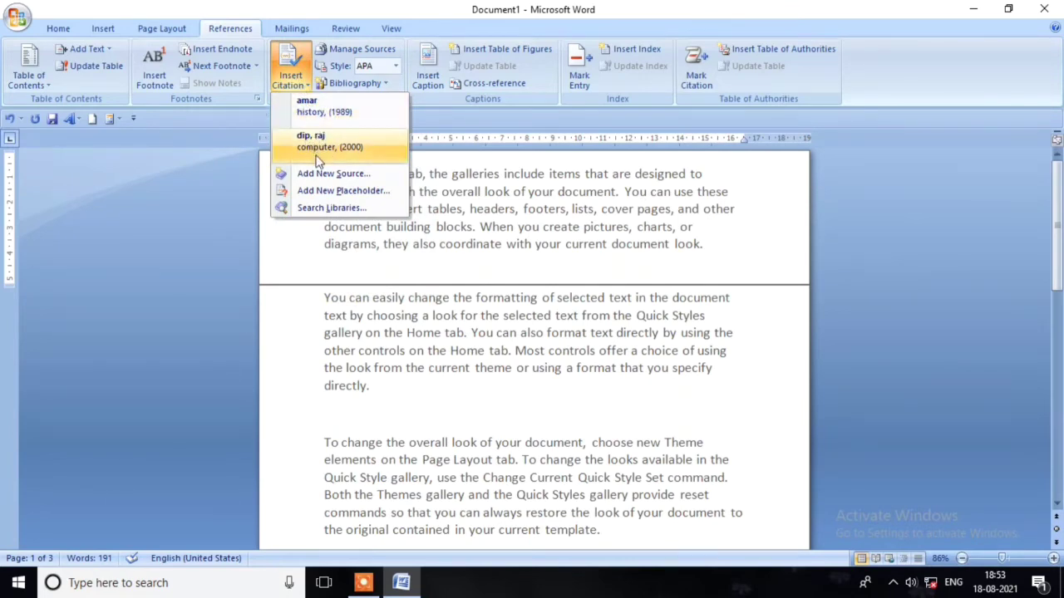
Cite the 1989 history book at the end of the first paragraph.
click(323, 112)
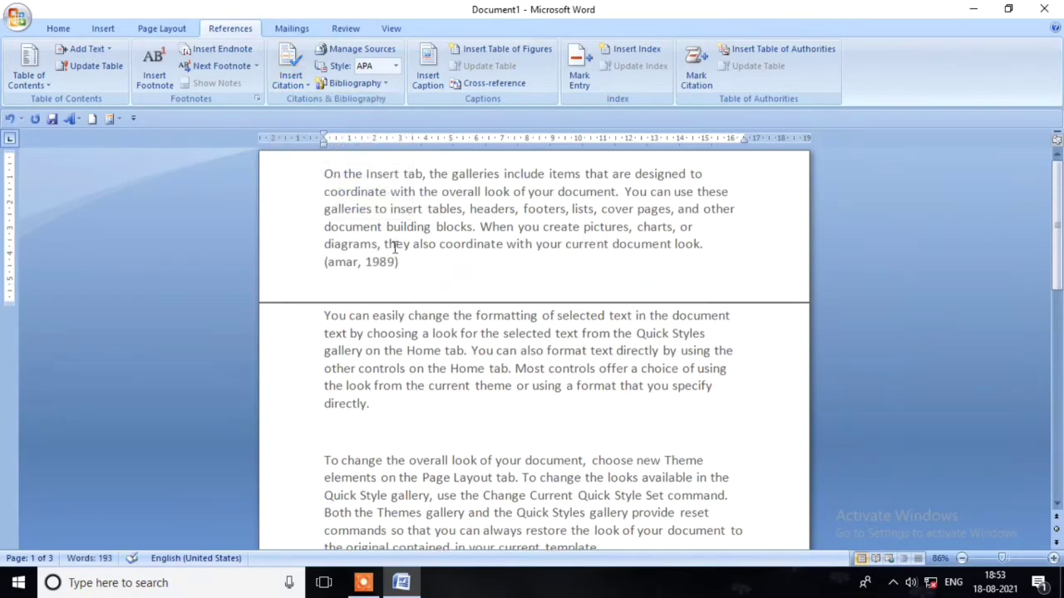
scroll(432, 296, down, 2)
scroll(441, 299, down, 3)
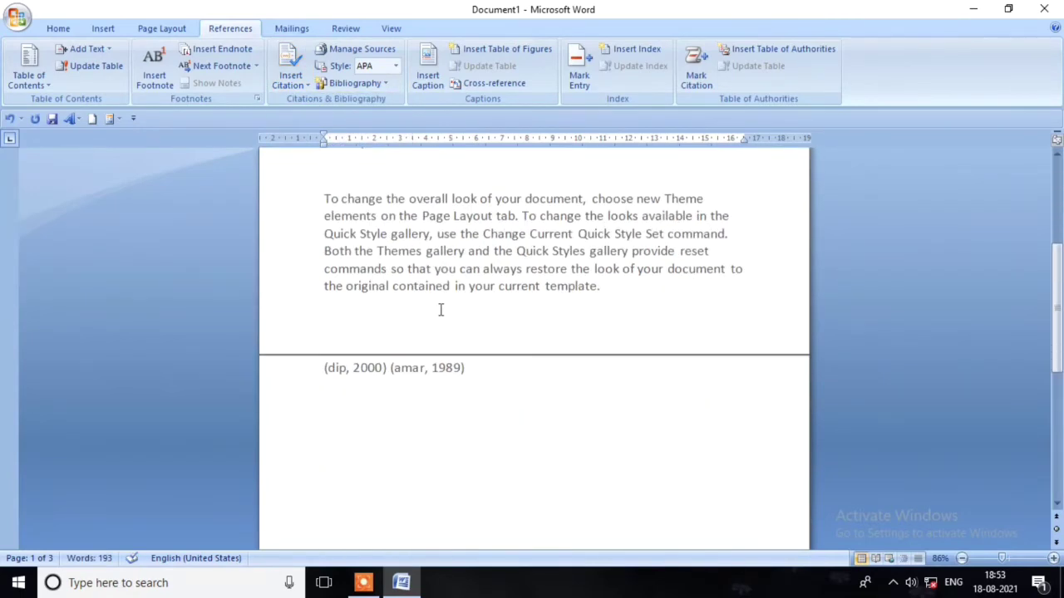
Insert another citation to the 2000 computer book after the existing citations.
click(473, 372)
click(530, 375)
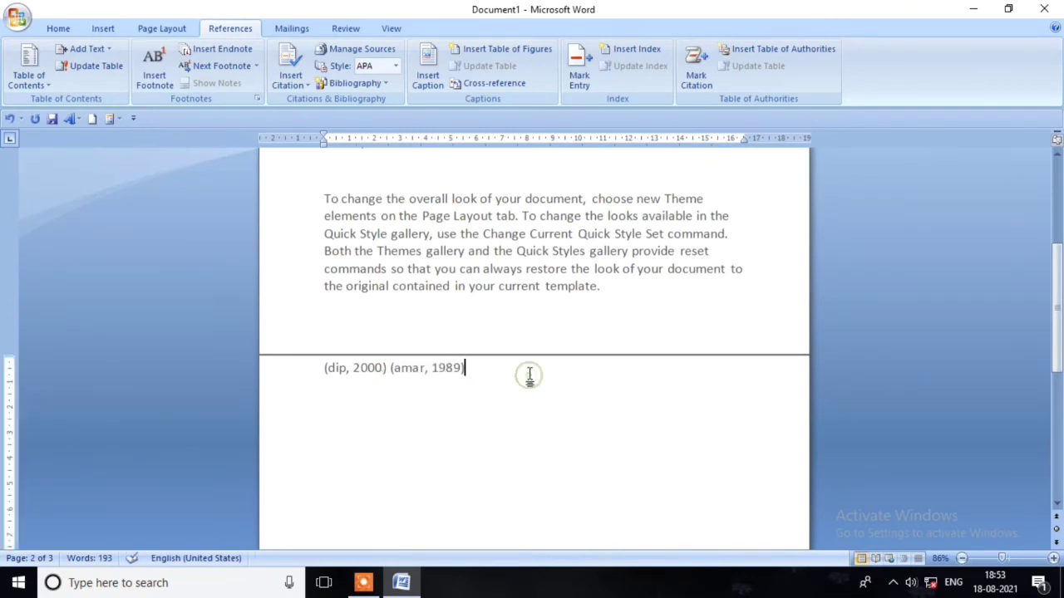
scroll(629, 303, up, 5)
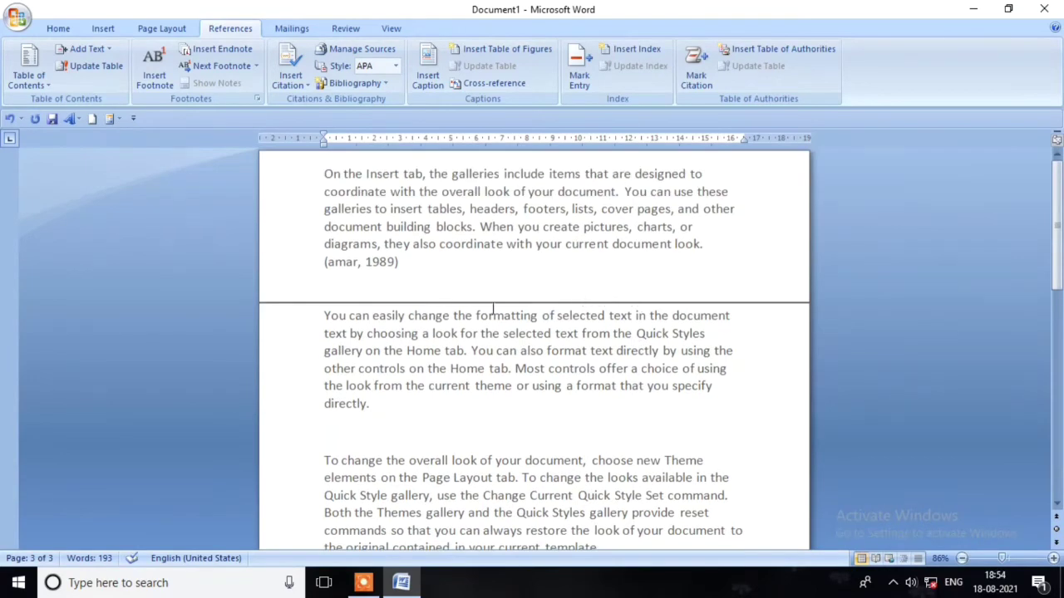
click(291, 79)
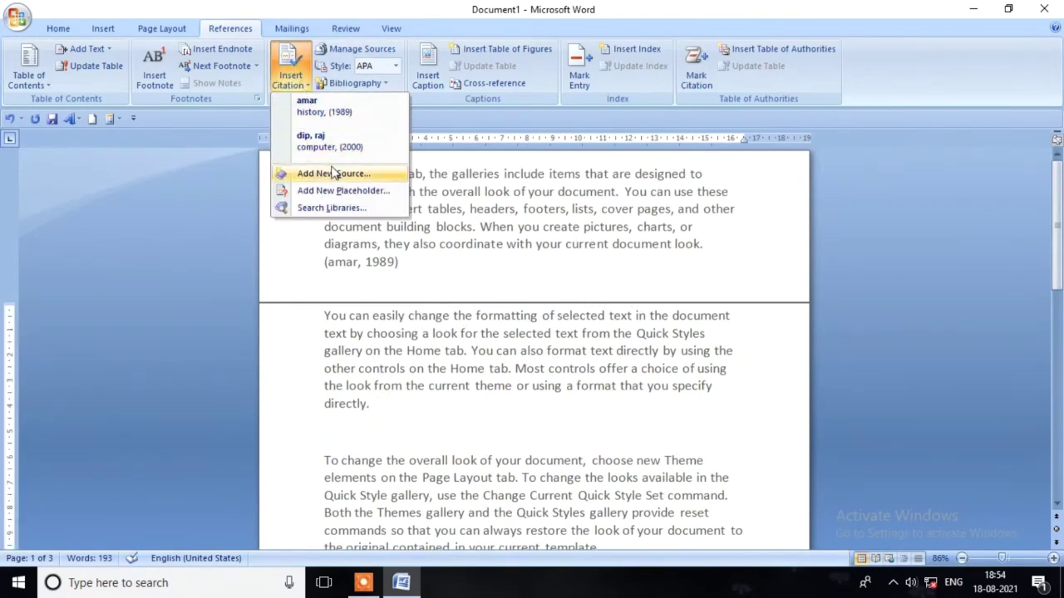
click(328, 147)
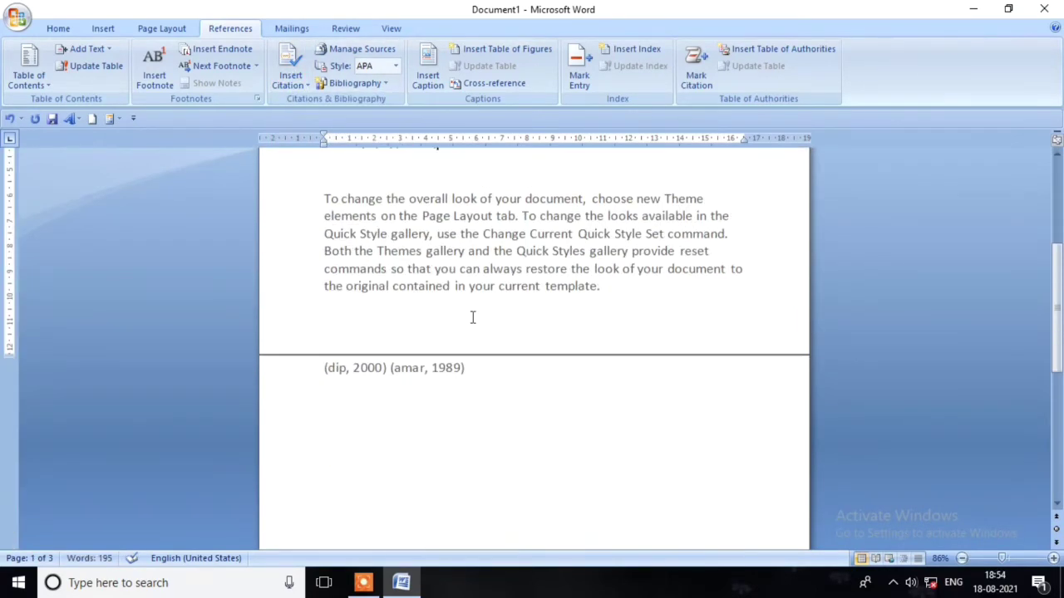
scroll(472, 316, up, 4)
scroll(475, 309, down, 5)
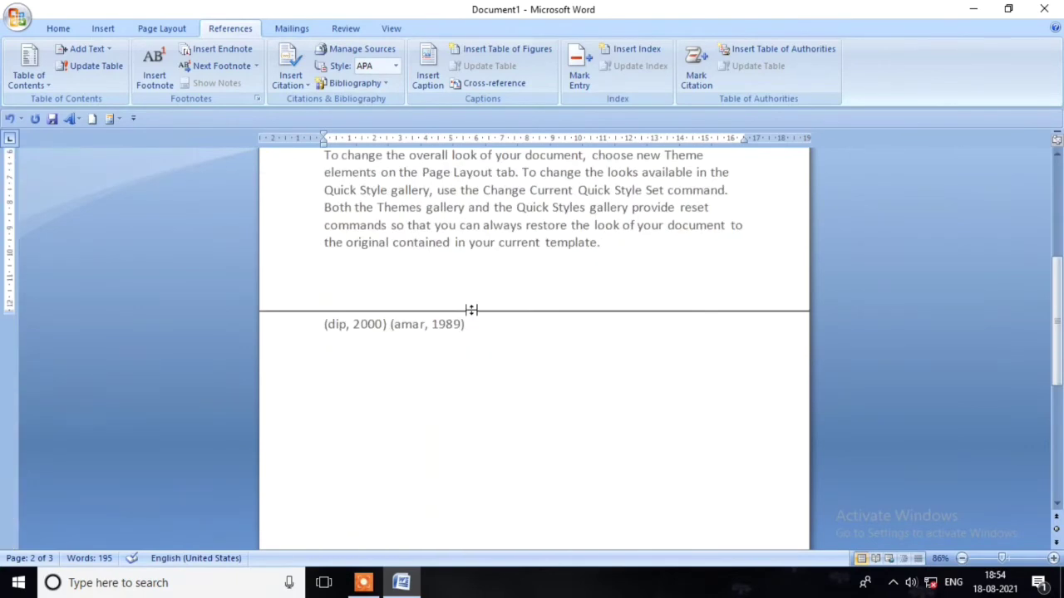
drag(466, 324, 397, 327)
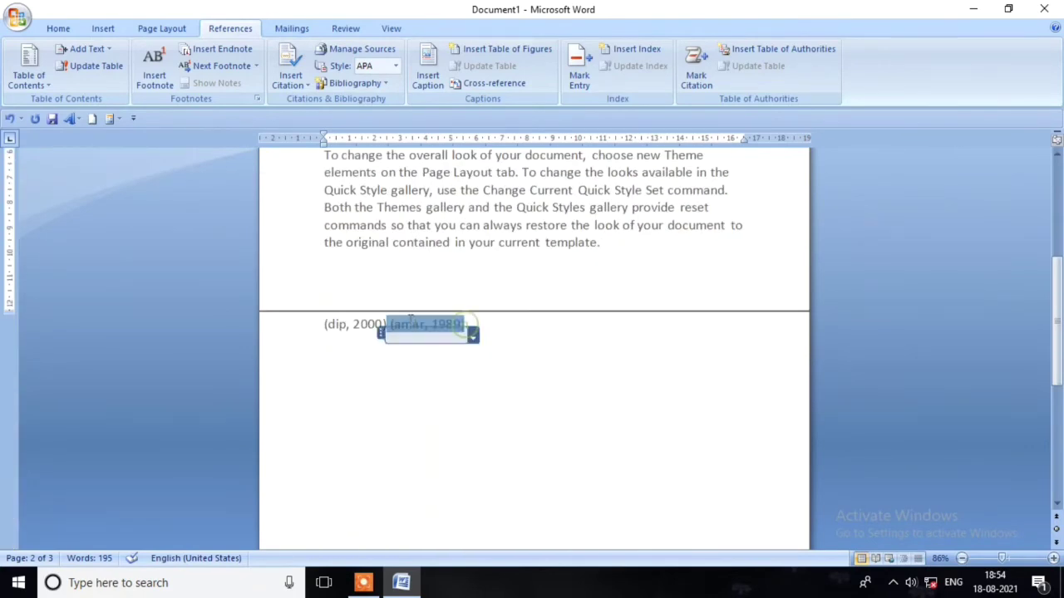
key(BackSpace)
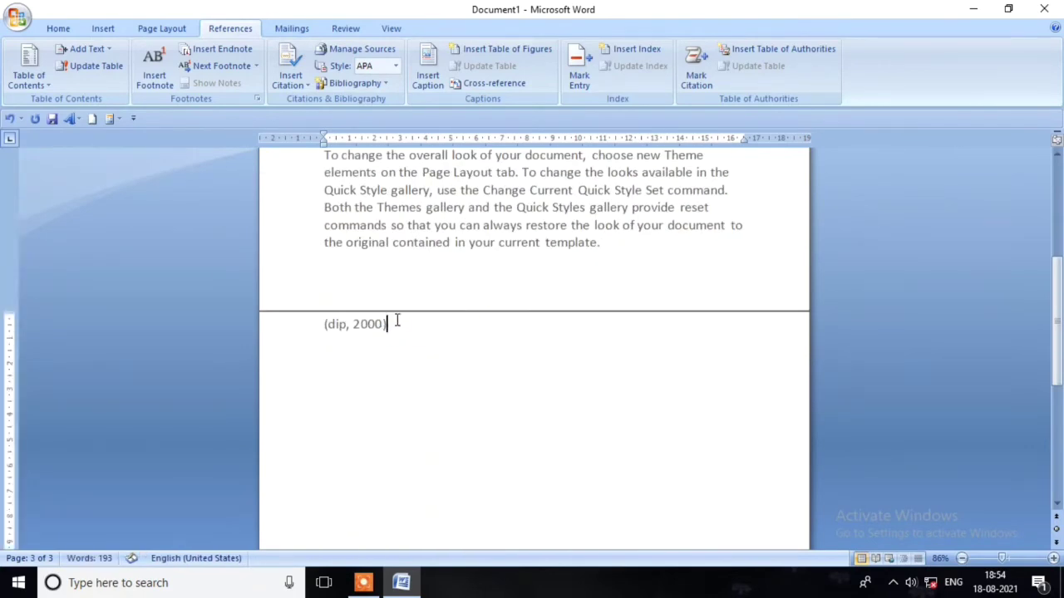
key(BackSpace)
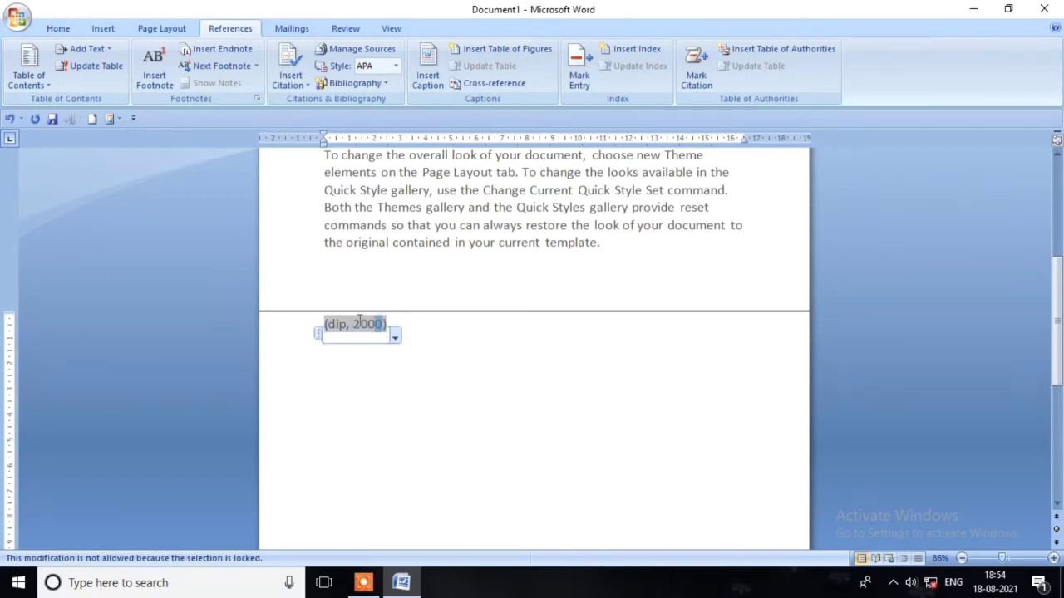
right_click(360, 321)
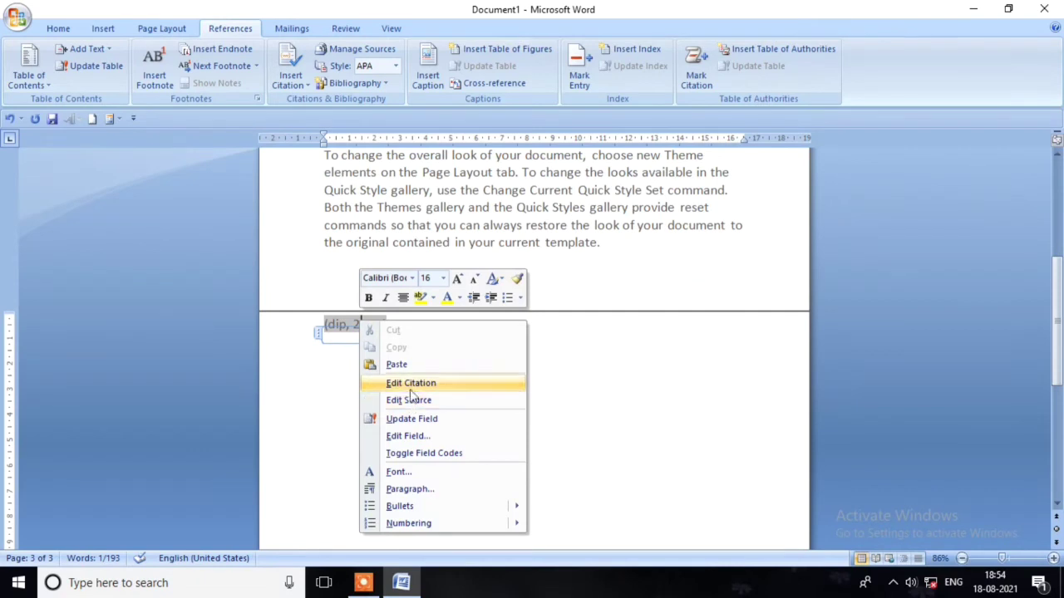
click(586, 365)
click(637, 242)
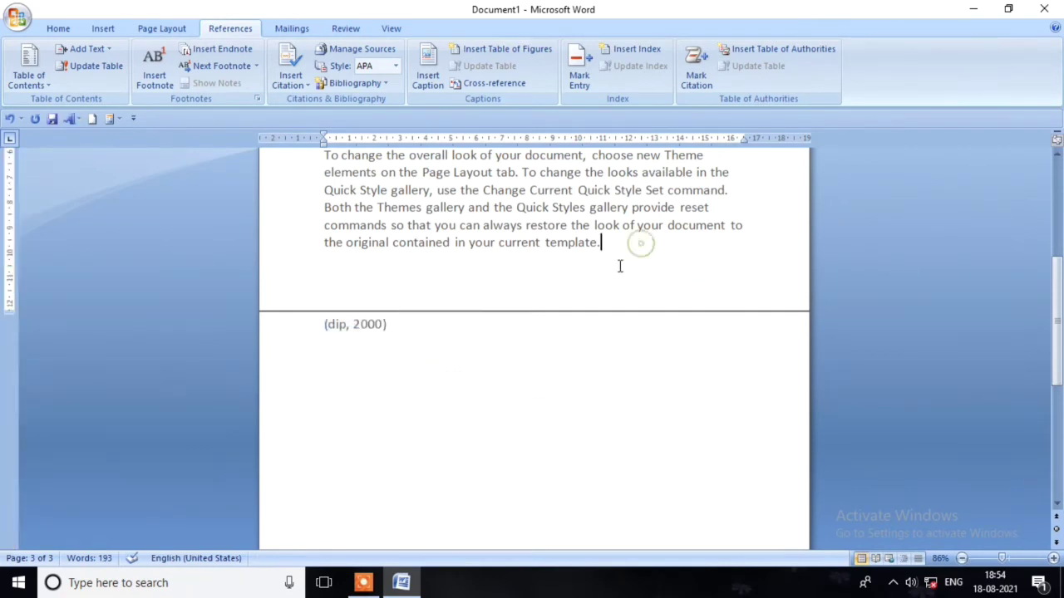
scroll(561, 273, up, 4)
scroll(537, 309, up, 2)
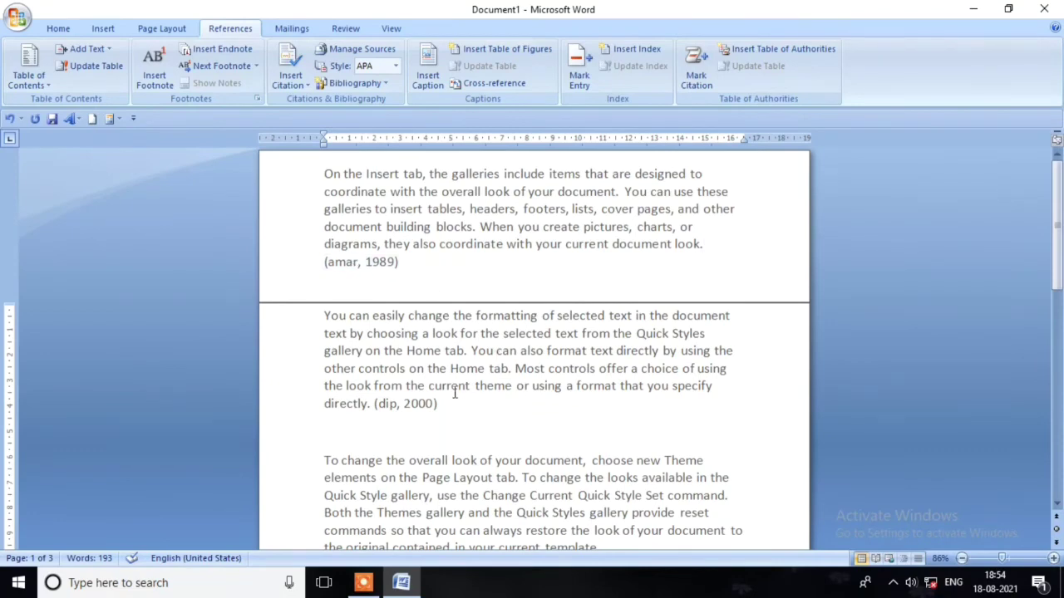
scroll(458, 316, down, 5)
scroll(456, 302, up, 3)
scroll(473, 290, up, 2)
scroll(470, 291, down, 5)
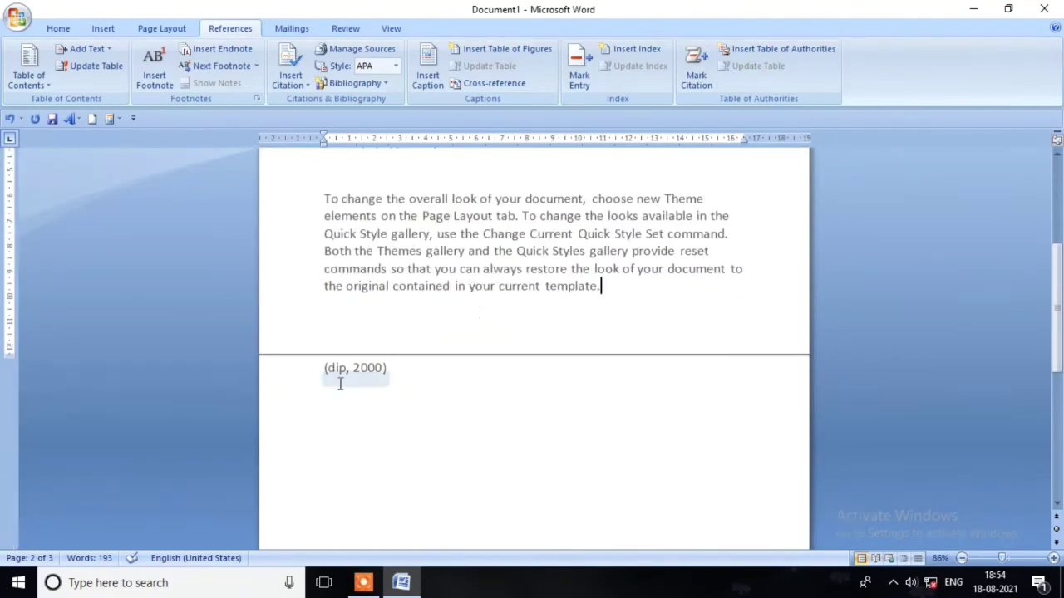
scroll(394, 378, down, 1)
scroll(490, 200, up, 5)
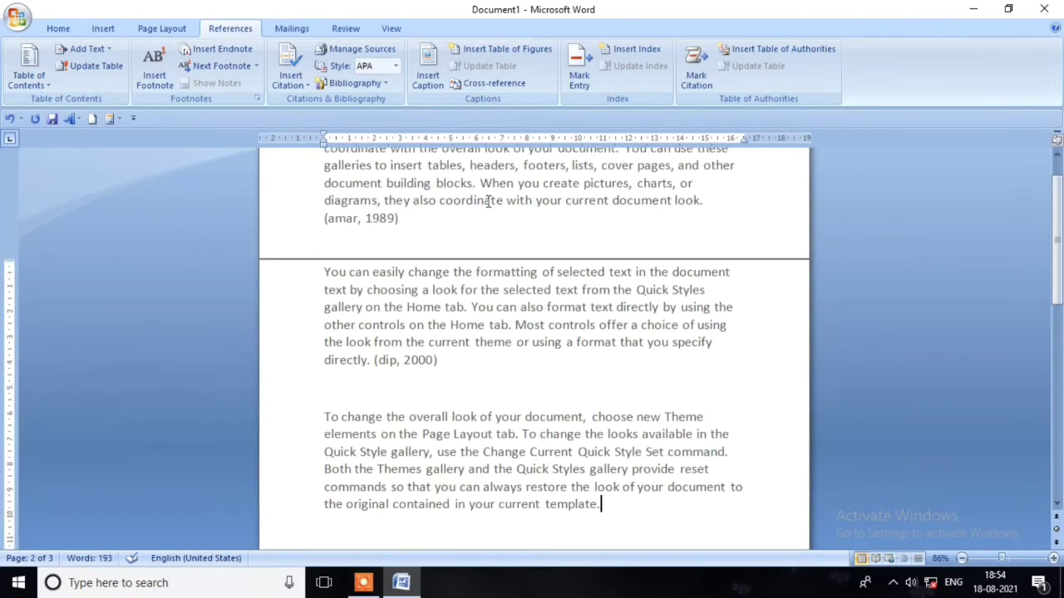
scroll(489, 216, up, 1)
Mark the 1989 citation as a Cases entry with Mark Citation.
click(401, 262)
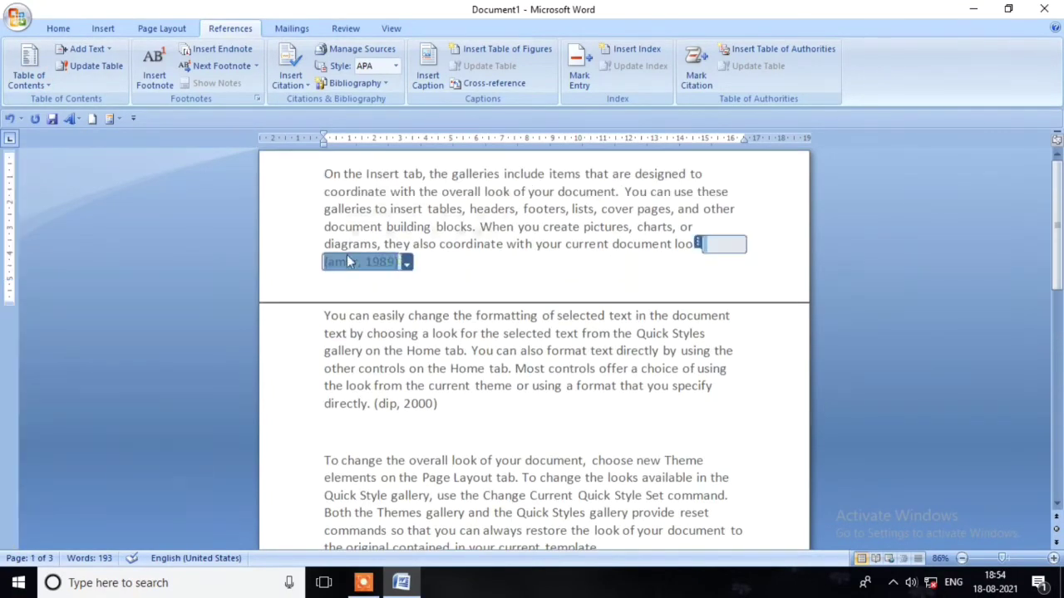
click(696, 66)
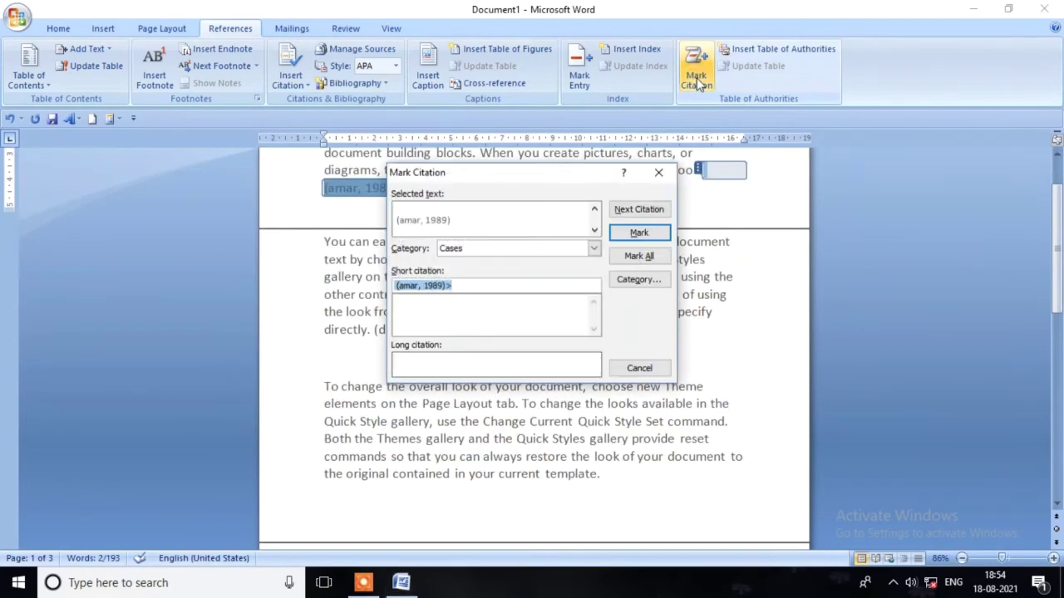
click(638, 233)
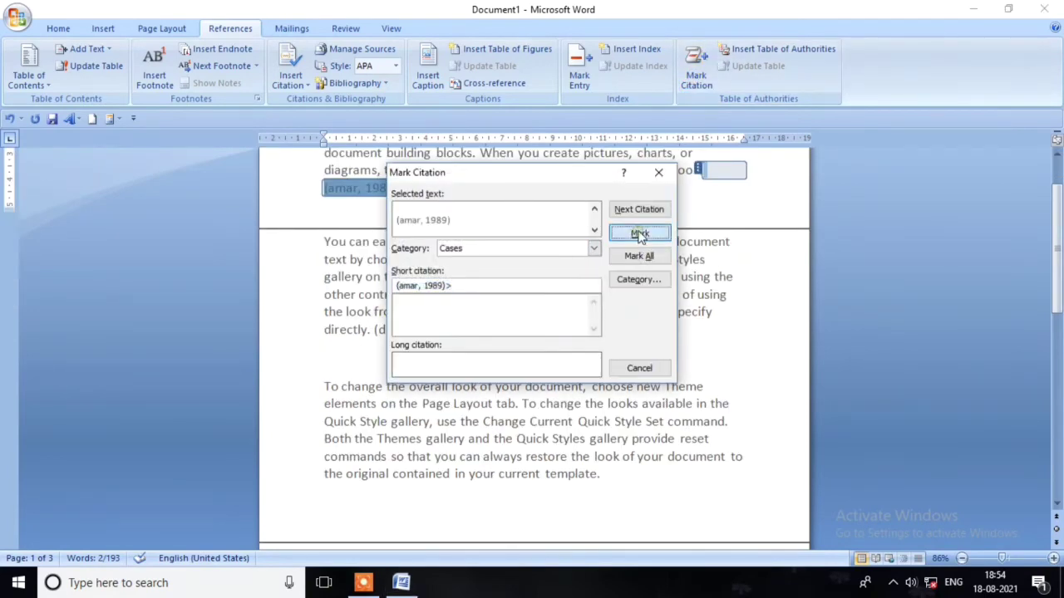
click(656, 372)
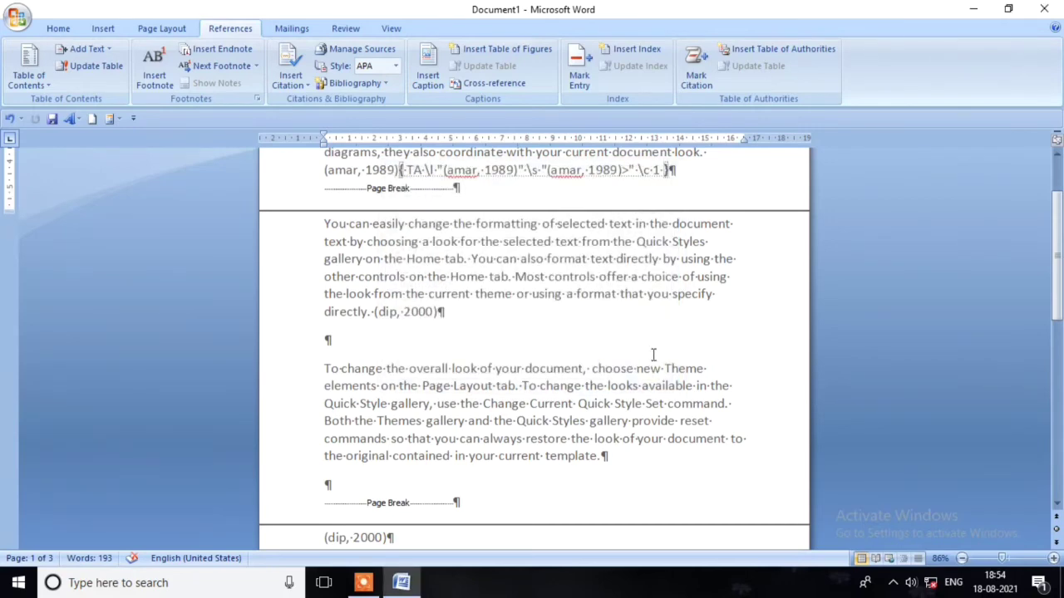
scroll(589, 377, down, 1)
scroll(494, 324, down, 1)
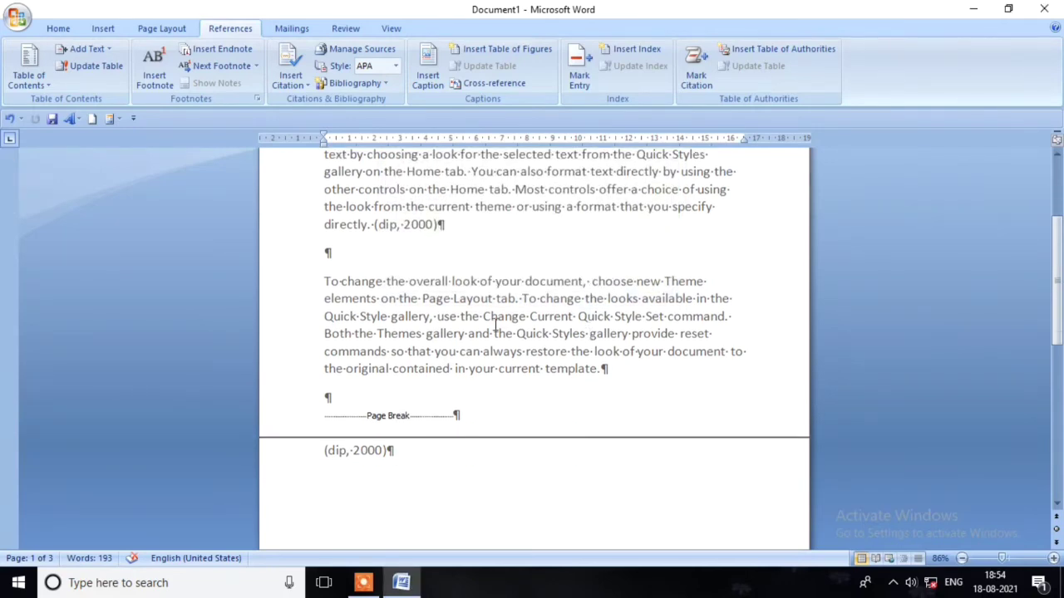
scroll(494, 324, down, 2)
scroll(493, 324, up, 2)
scroll(494, 324, up, 2)
scroll(495, 324, up, 1)
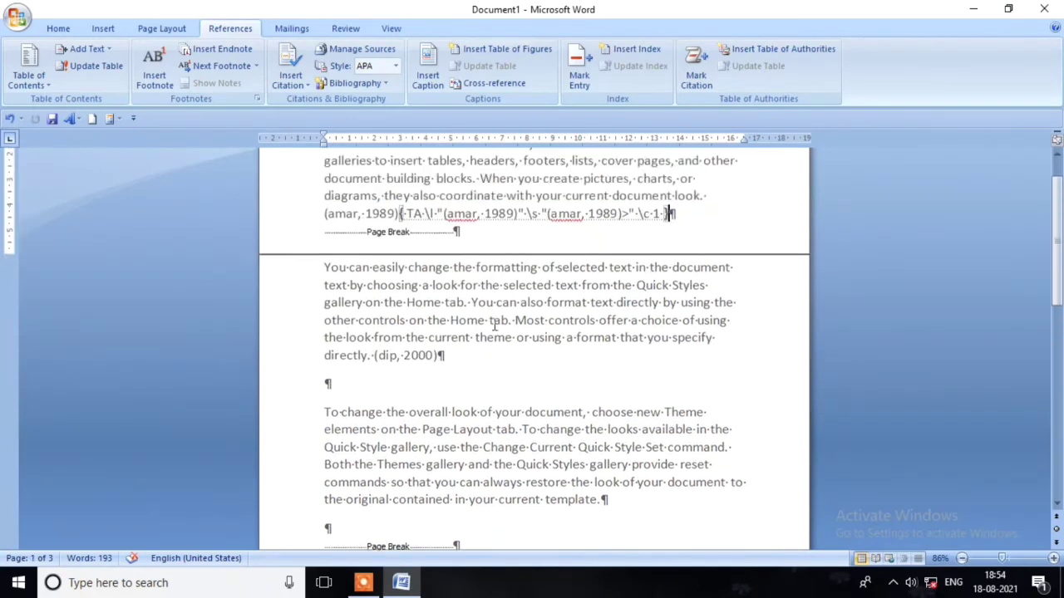
scroll(495, 324, up, 1)
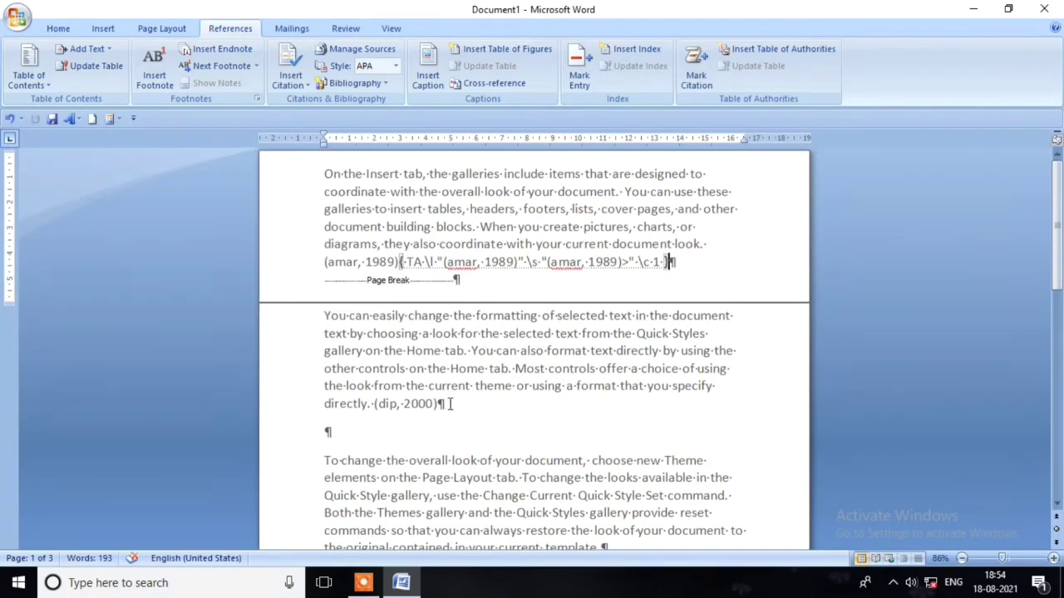
Mark the 2000 citation as a Cases entry too.
drag(443, 403, 374, 403)
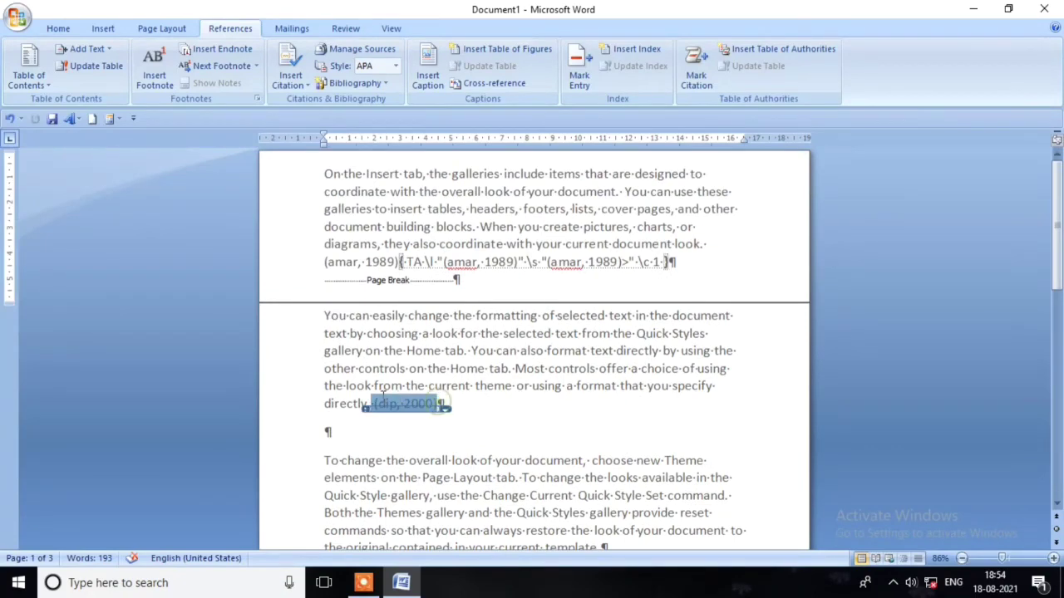
click(697, 73)
click(640, 238)
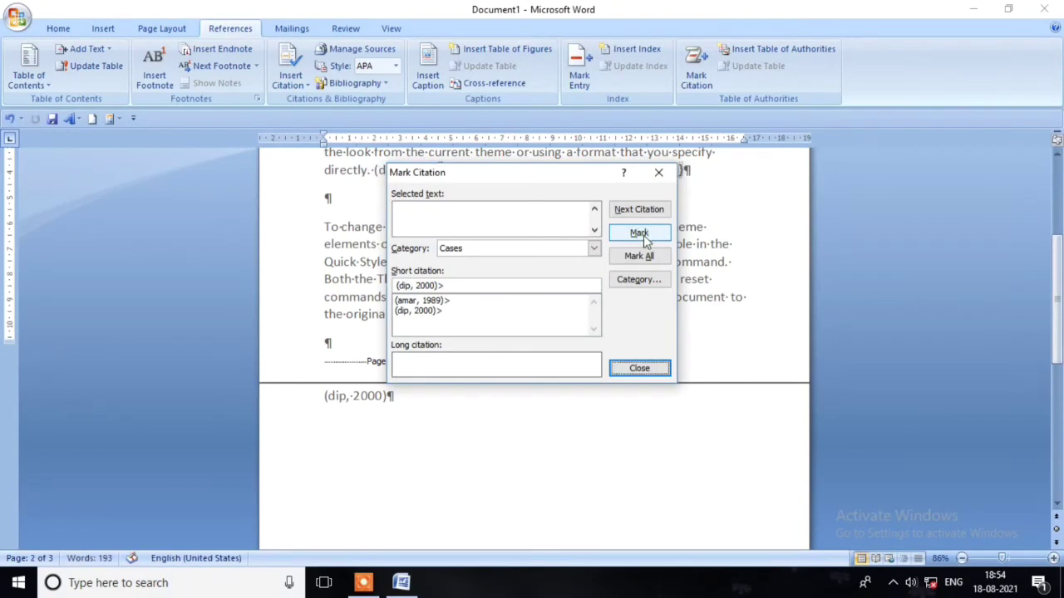
click(653, 371)
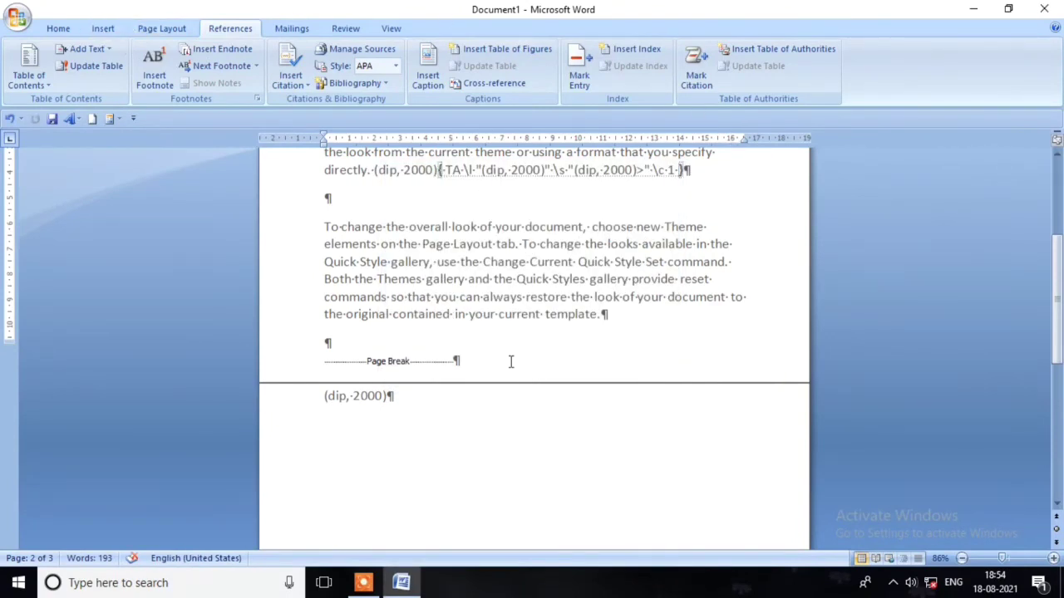
scroll(512, 355, up, 1)
scroll(513, 355, up, 1)
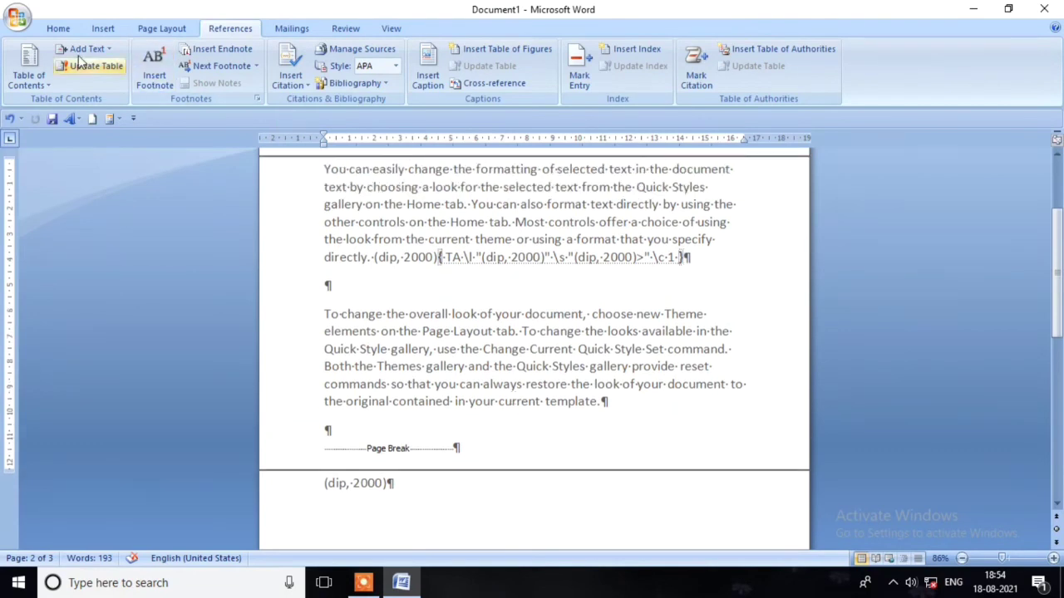
Hide formatting marks and field codes, and insert a blank page after the citation paragraph.
click(59, 30)
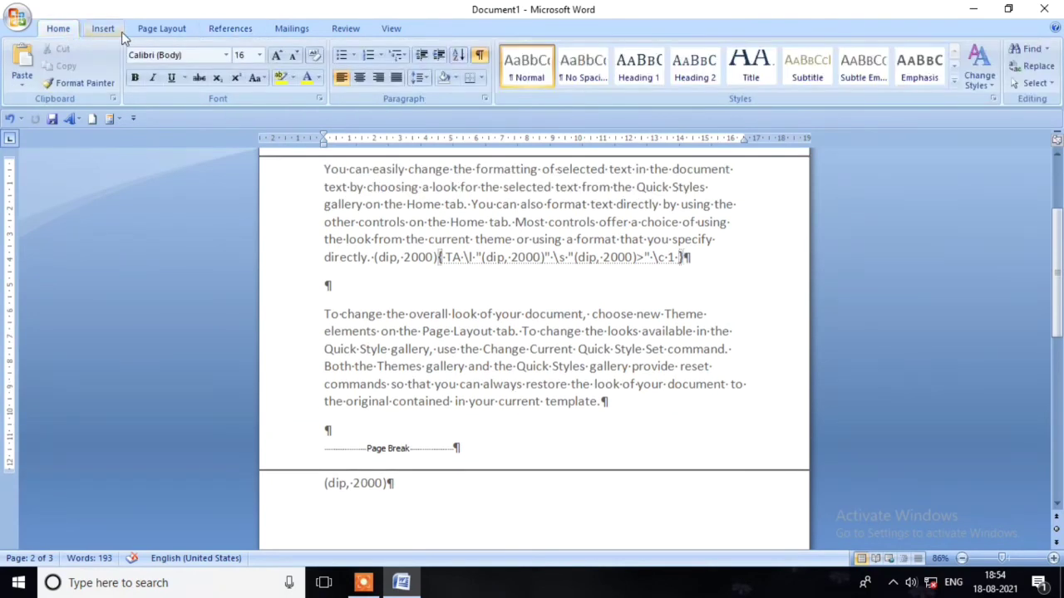
click(479, 55)
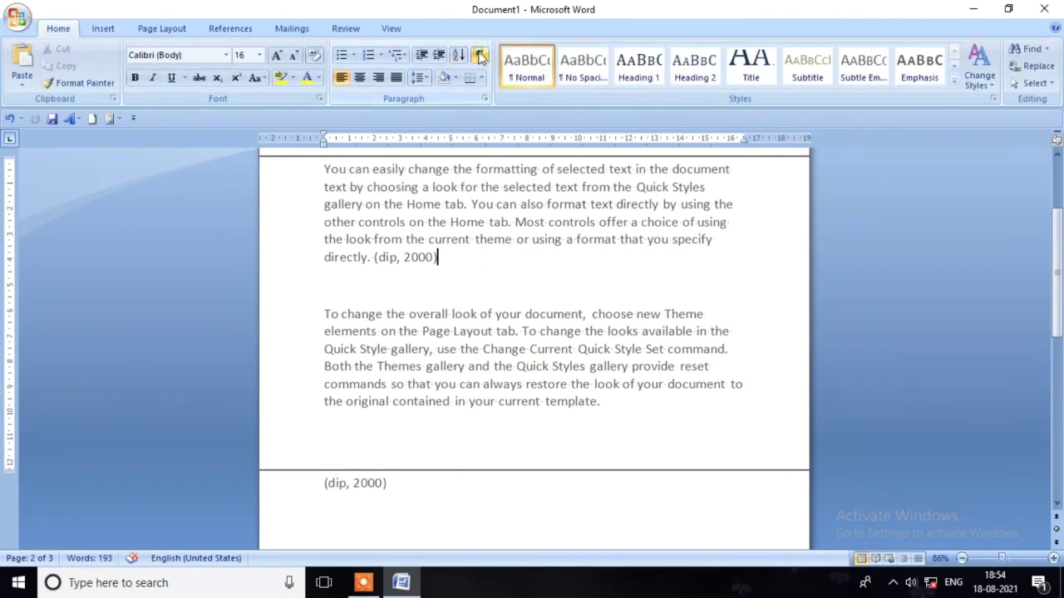
click(103, 29)
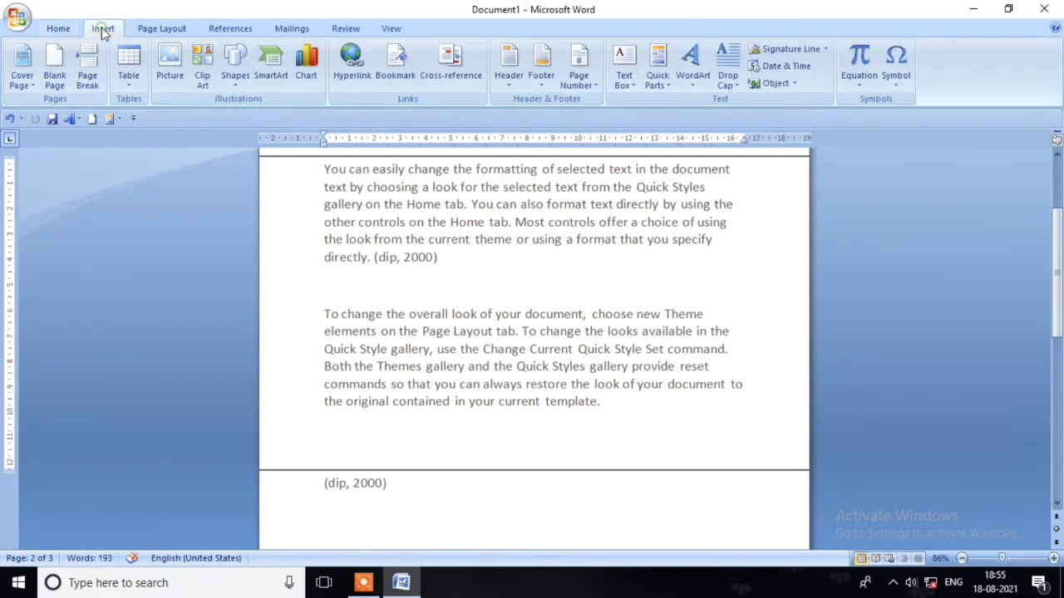
click(54, 66)
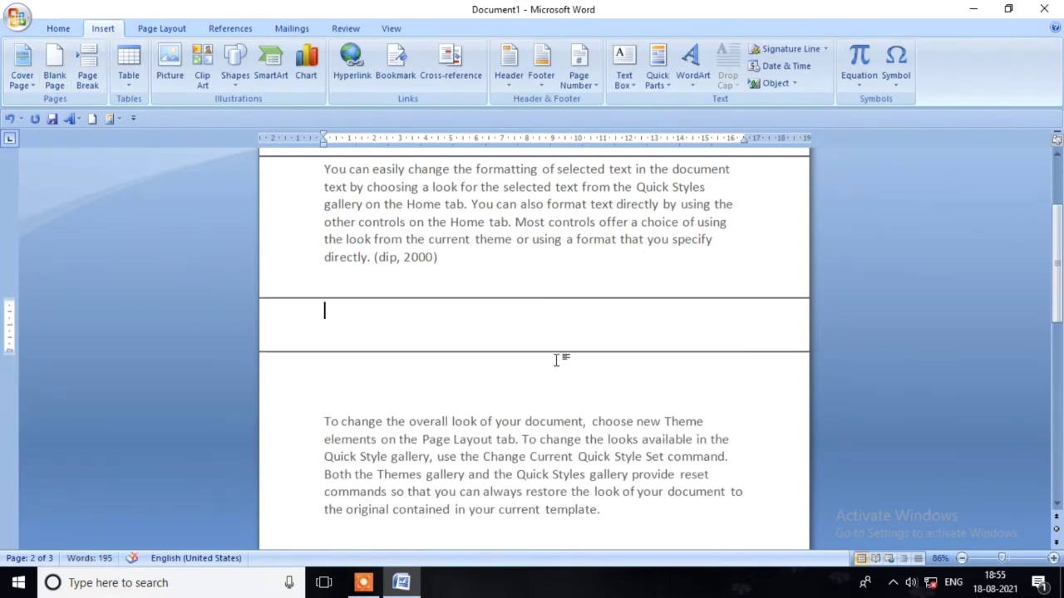
scroll(560, 361, up, 3)
scroll(556, 357, down, 5)
scroll(557, 357, down, 2)
scroll(557, 357, down, 3)
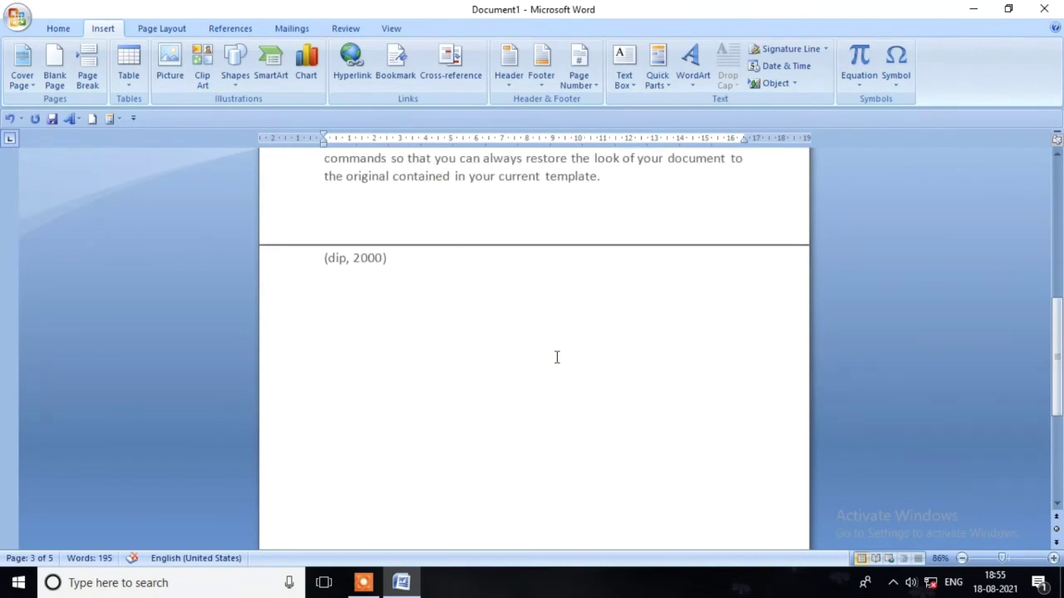
scroll(556, 358, down, 5)
Add a blank final page after the last 2000 citation for the table.
click(757, 522)
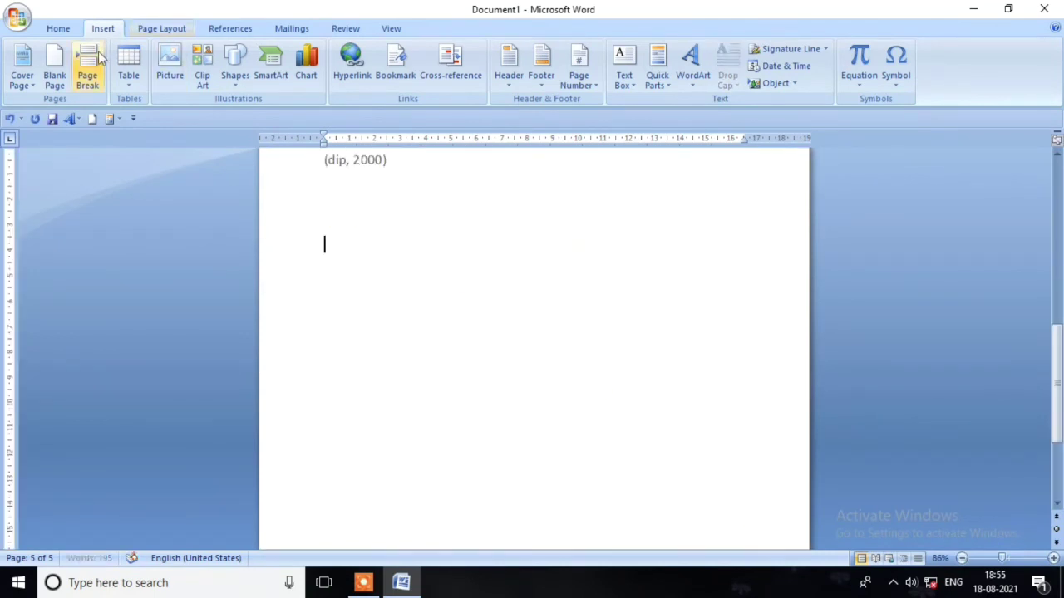
click(55, 82)
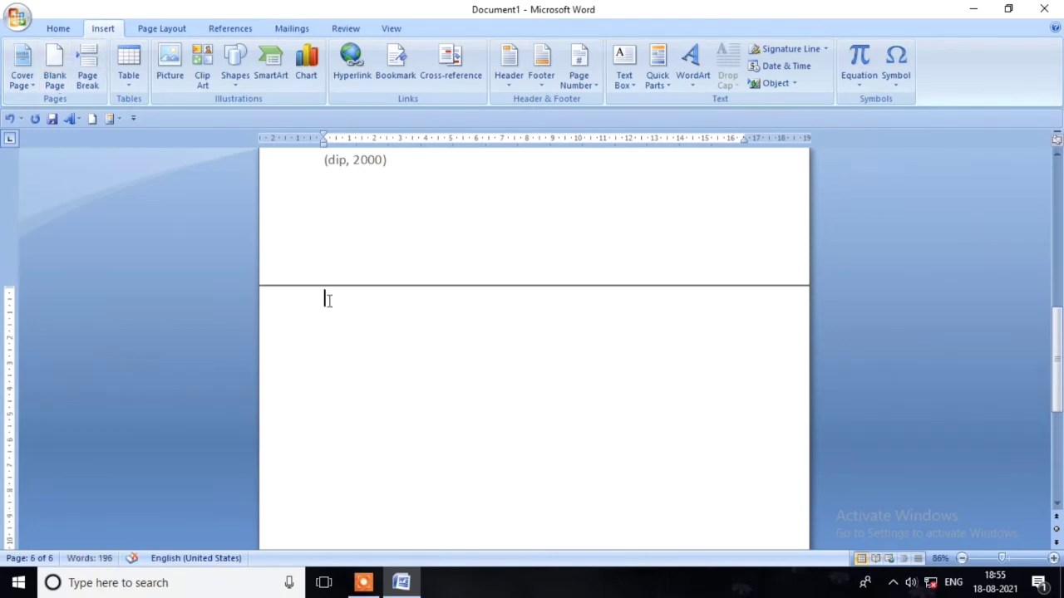
scroll(336, 299, down, 1)
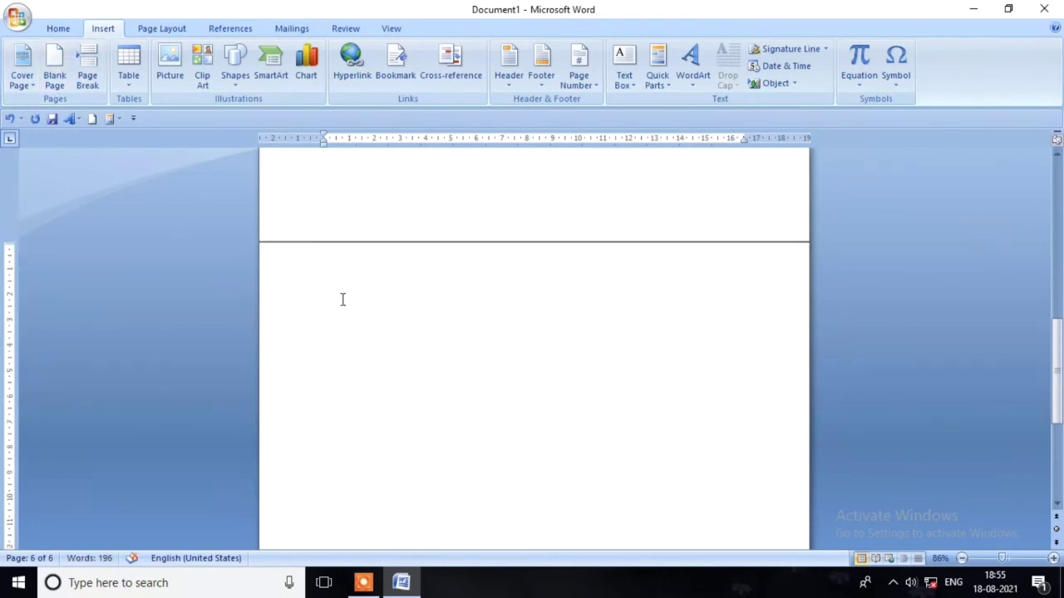
click(244, 30)
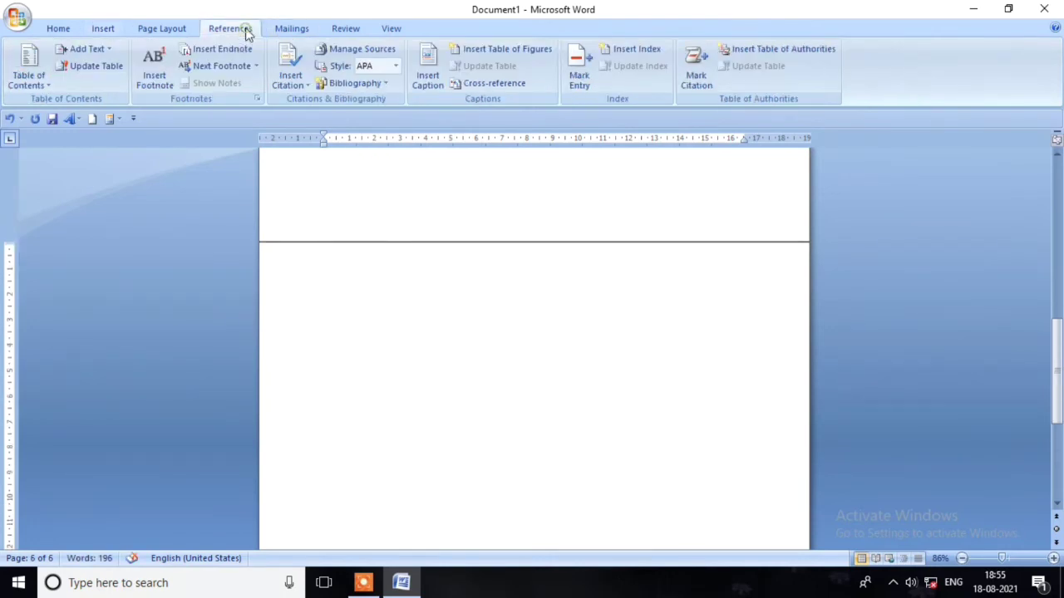
Insert a Table of Authorities with category All, listing the 1989 and 2000 cases.
click(800, 57)
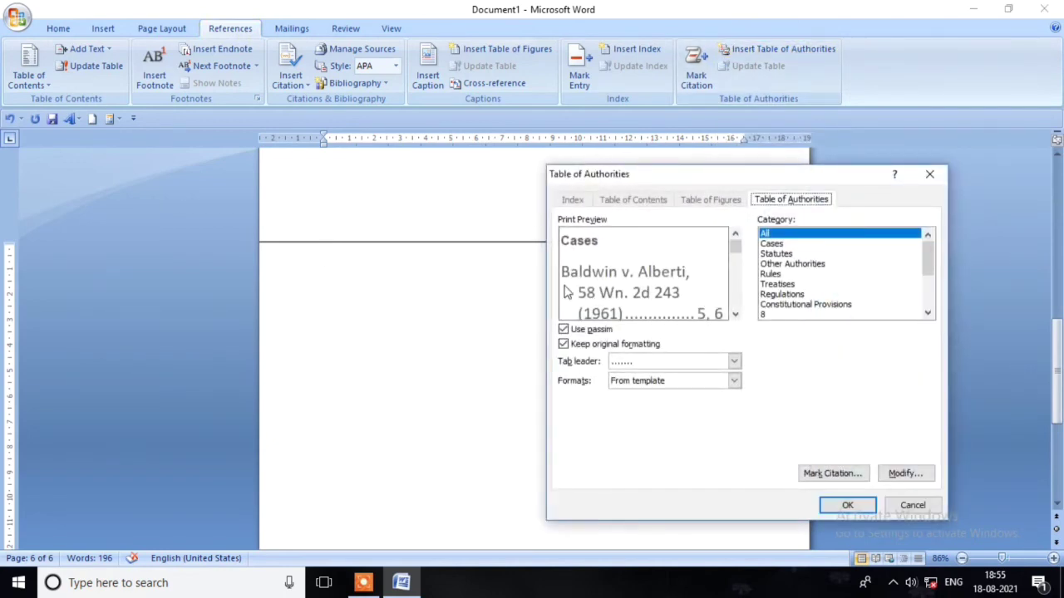
click(848, 505)
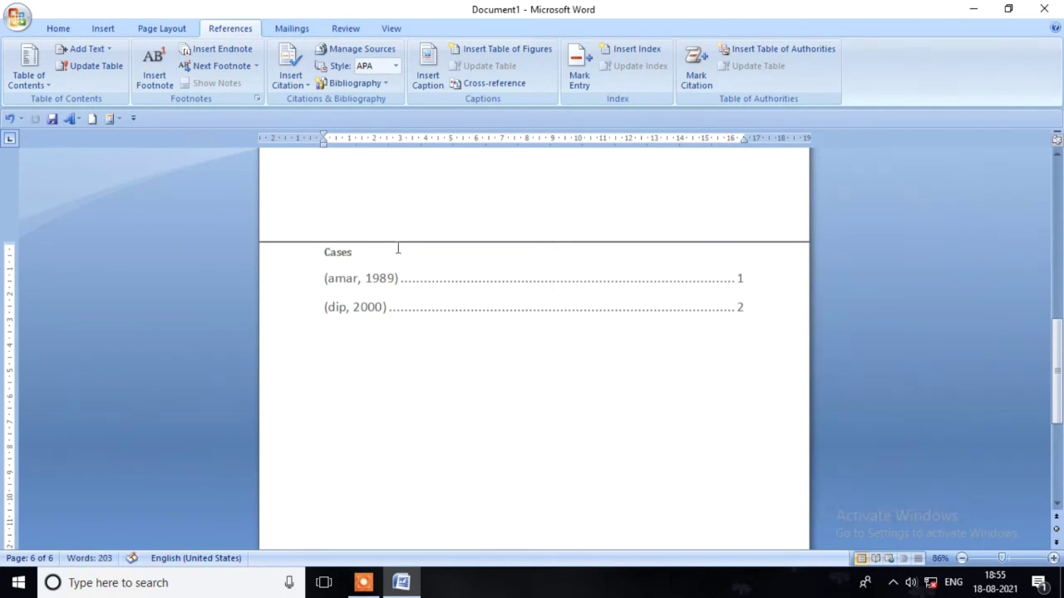
scroll(456, 297, down, 3)
scroll(454, 279, up, 3)
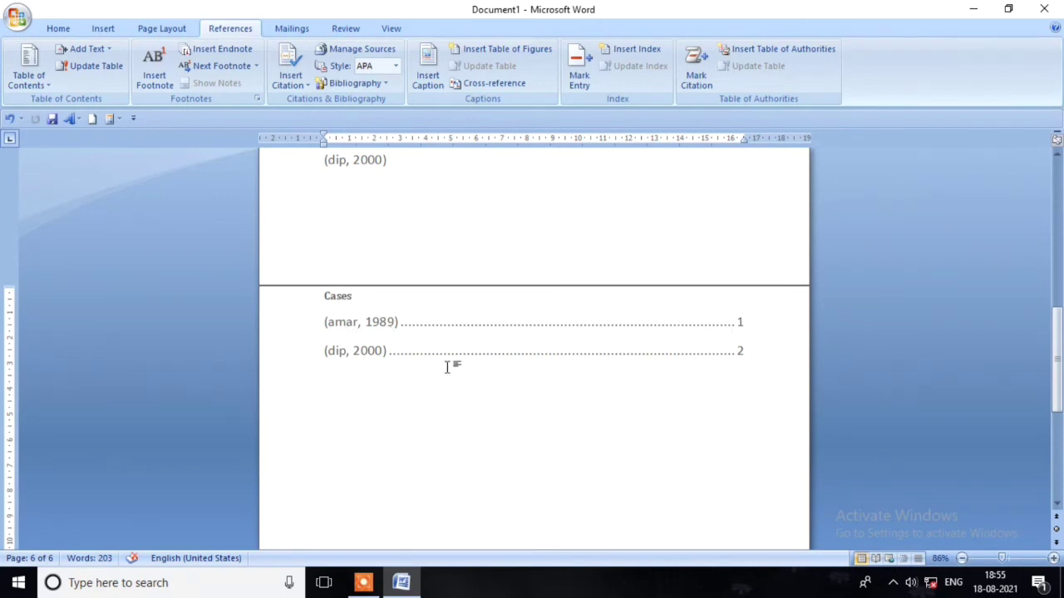
scroll(404, 368, down, 1)
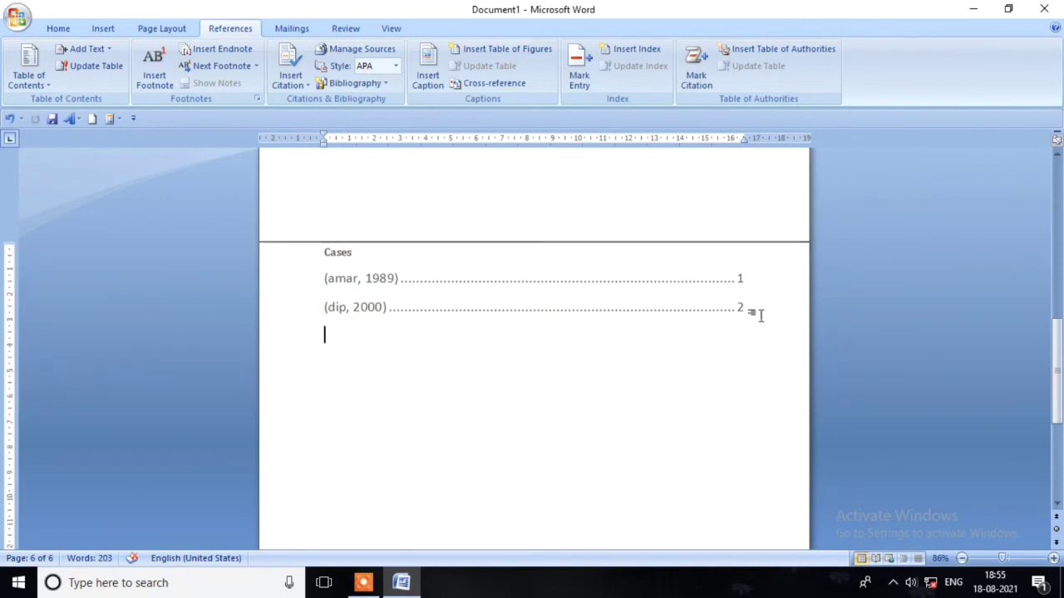